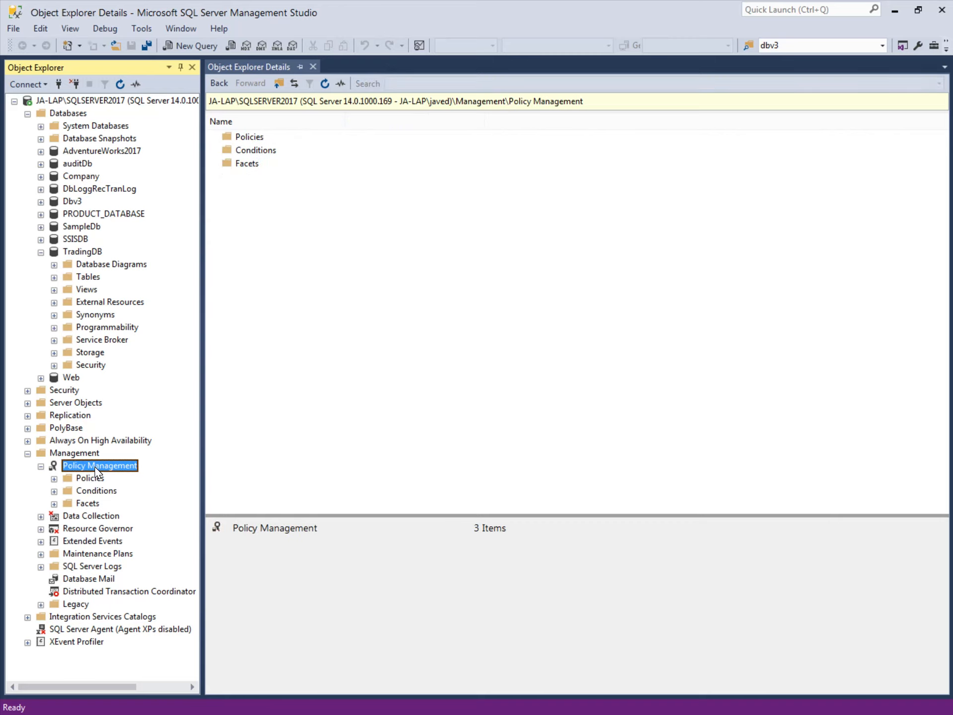
Examine the list of facets available under Policy Management.
left_click(89, 502)
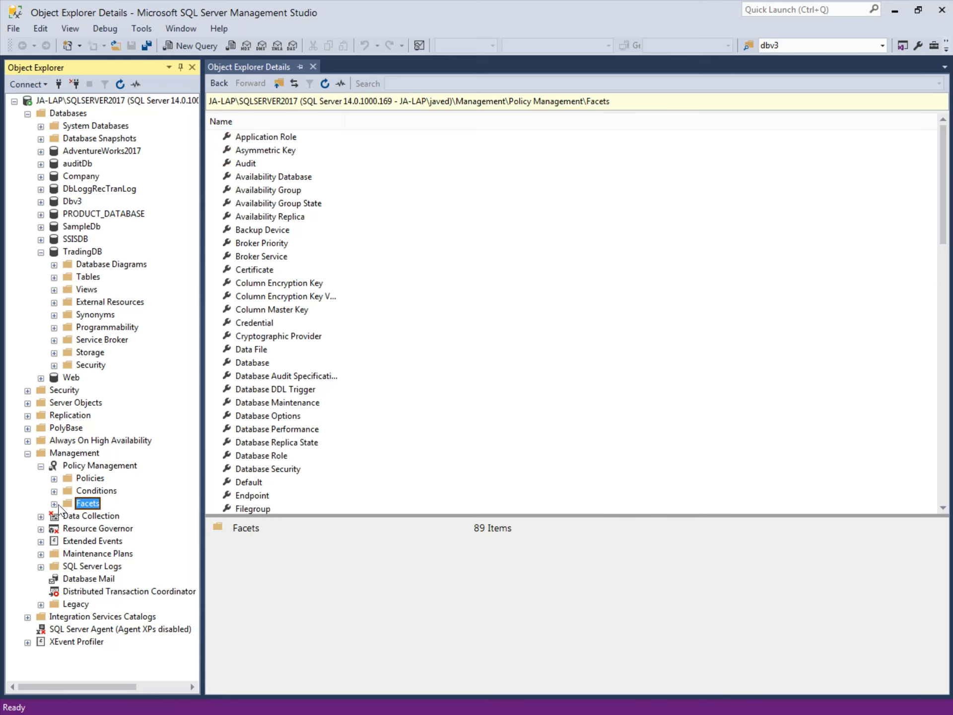
left_click(261, 217)
scroll(260, 260, "down", 4)
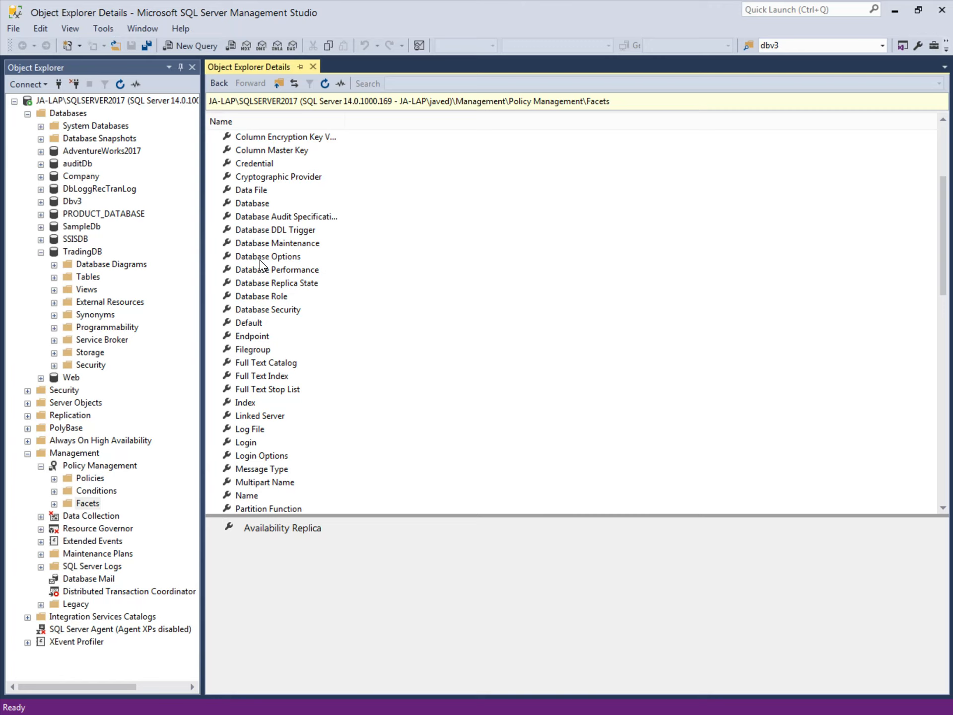
scroll(260, 261, "down", 12)
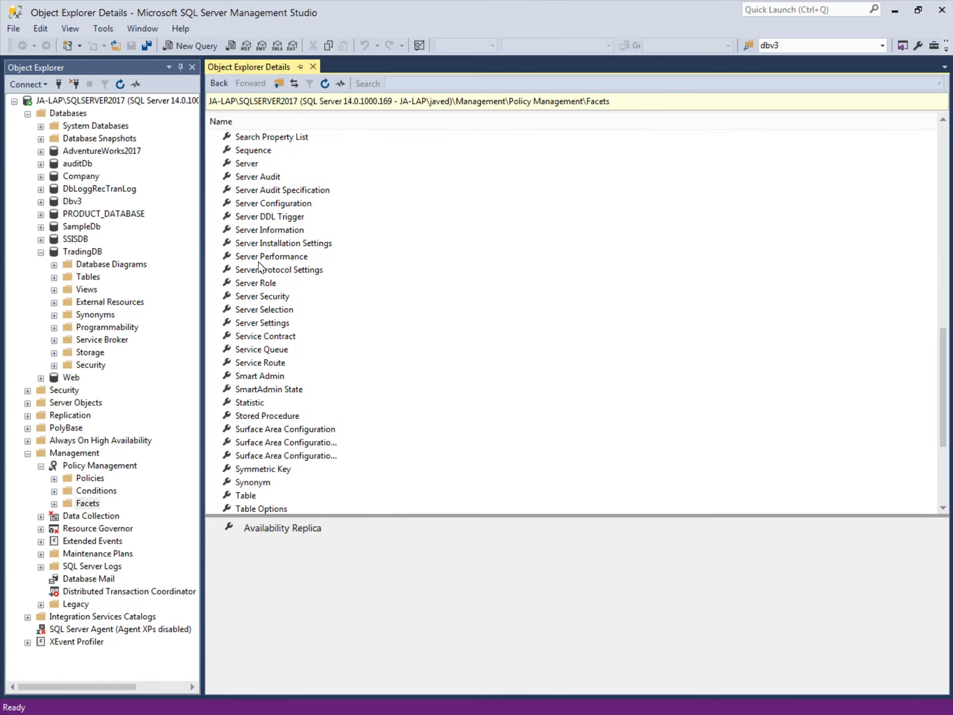
scroll(260, 268, "up", 5)
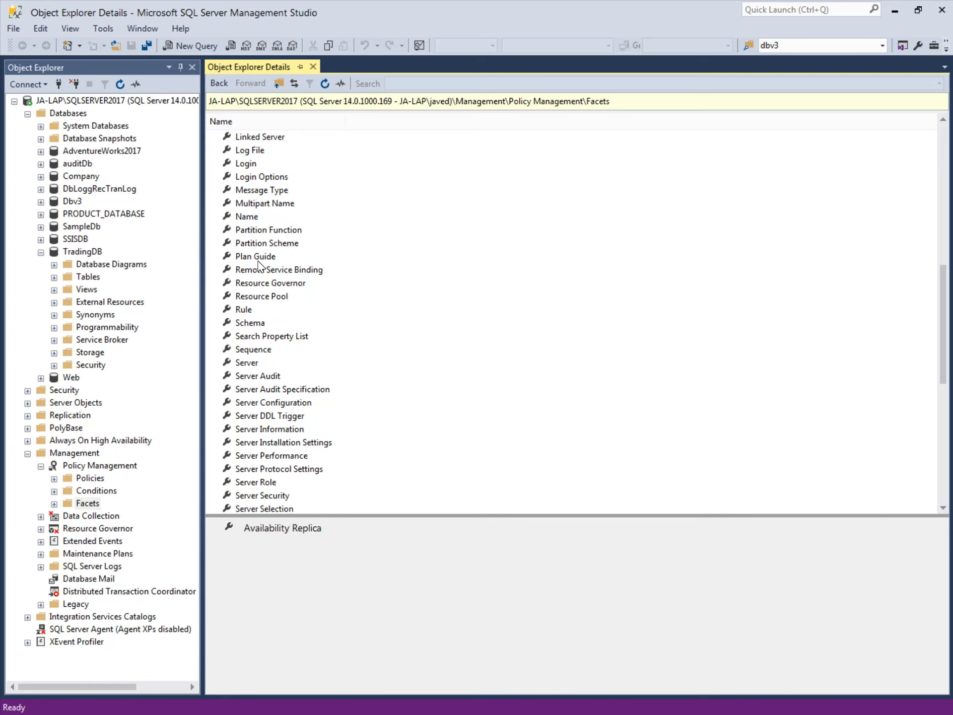
scroll(259, 264, "up", 4)
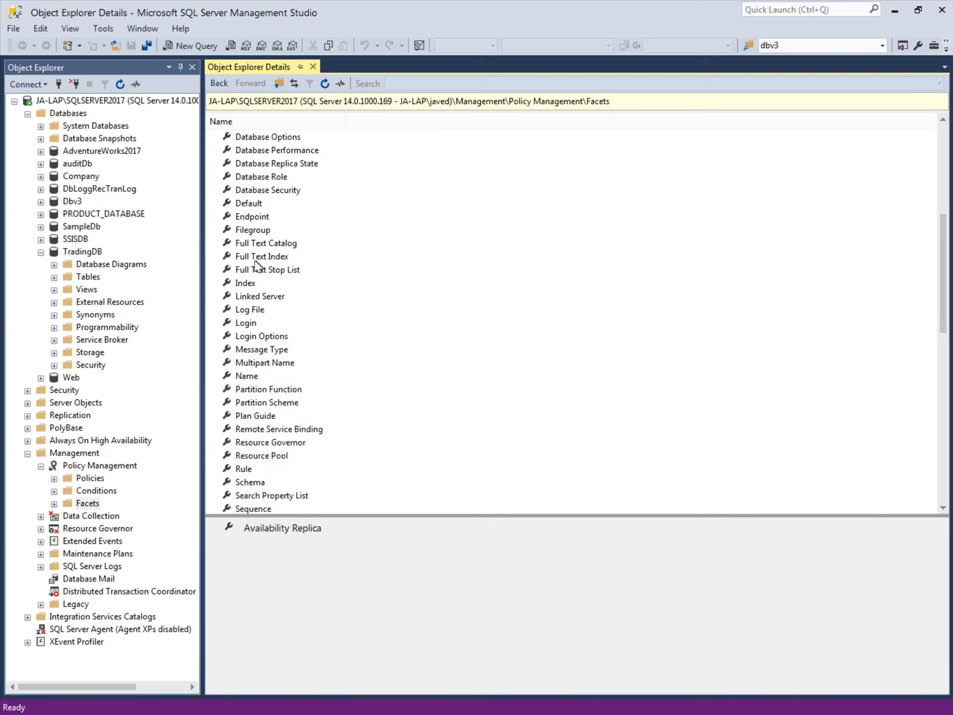
scroll(255, 264, "up", 5)
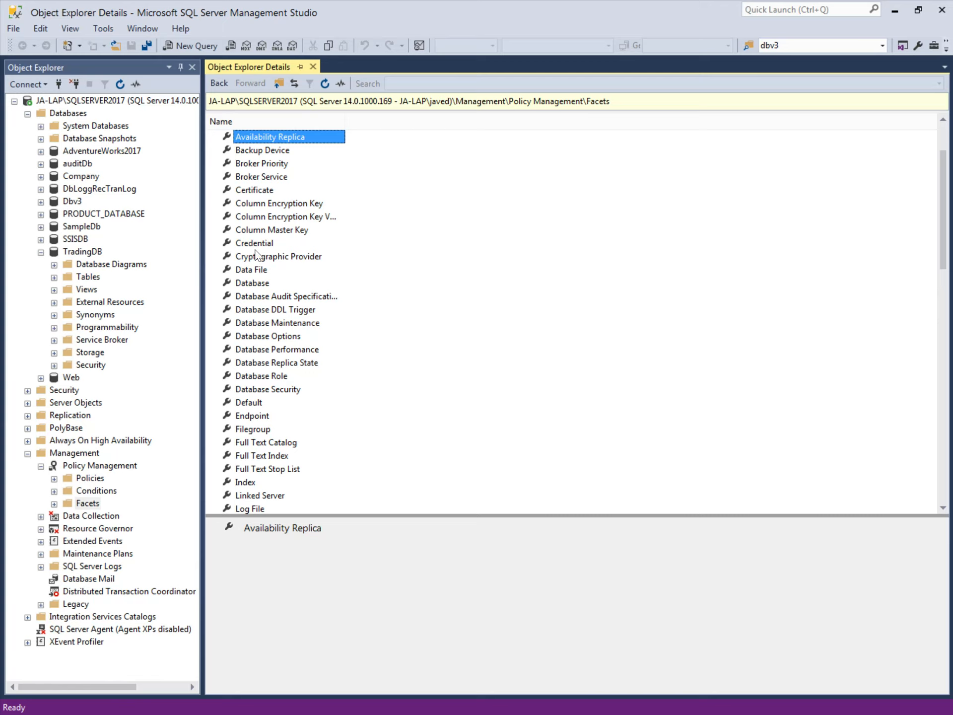
Open the Database facet's properties and examine its target type and the properties it exposes.
left_click(253, 284)
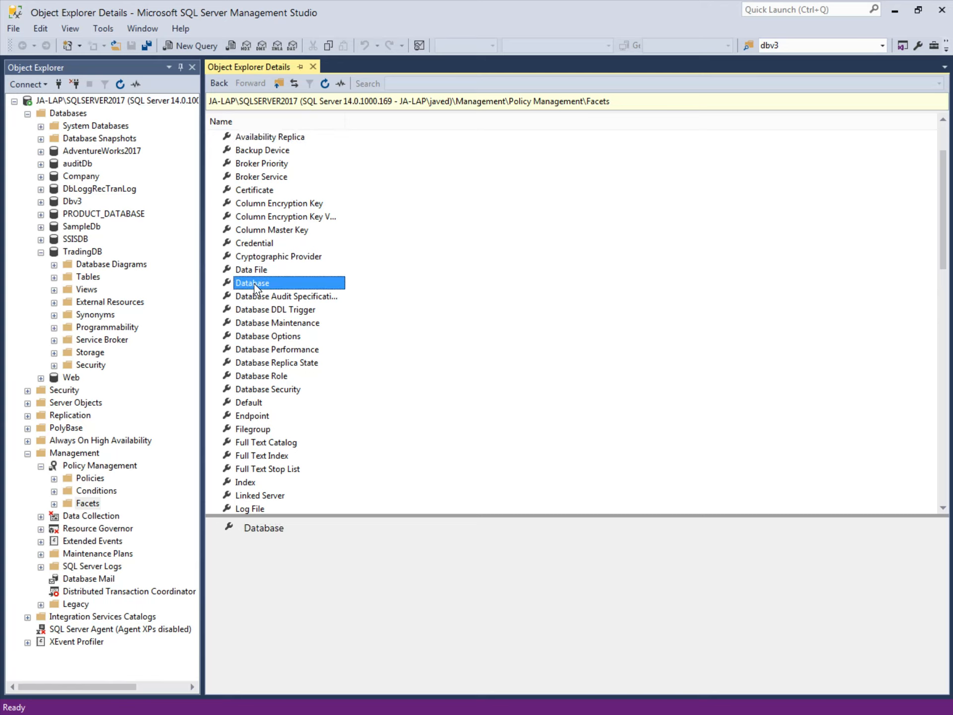
double_click(254, 287)
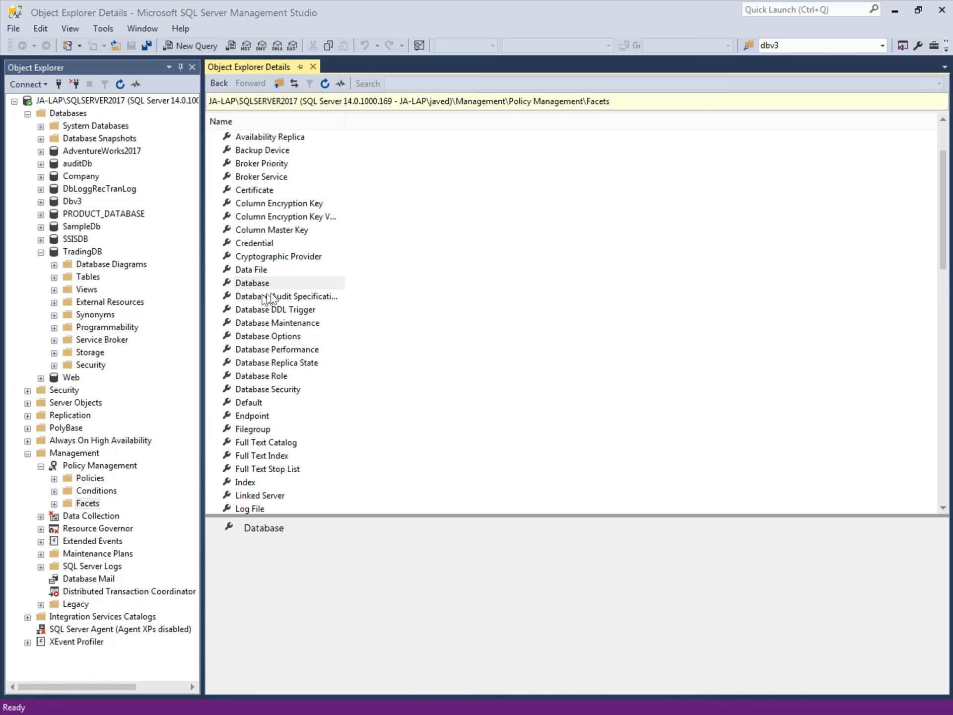
left_click(402, 240)
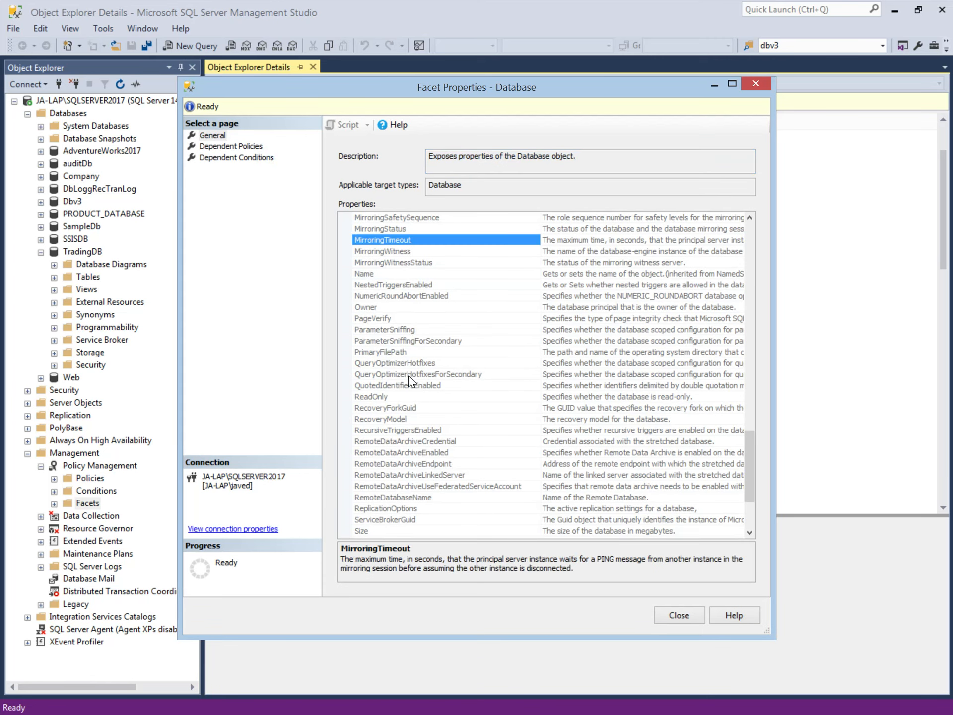
scroll(410, 372, "up", 15)
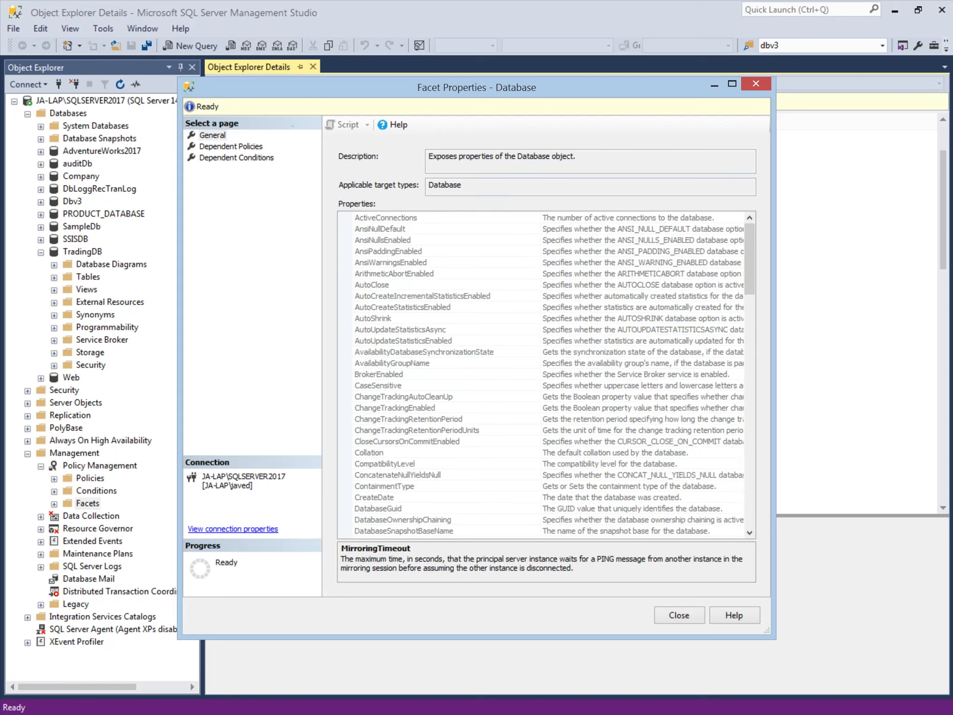
double_click(439, 186)
left_click(420, 253)
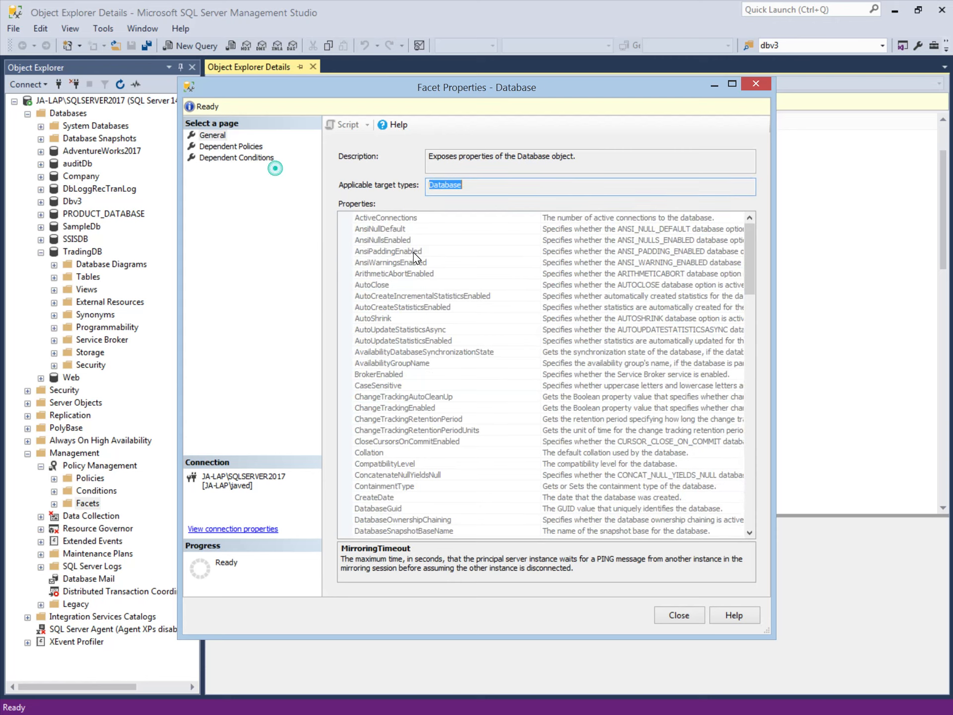
scroll(384, 310, "down", 8)
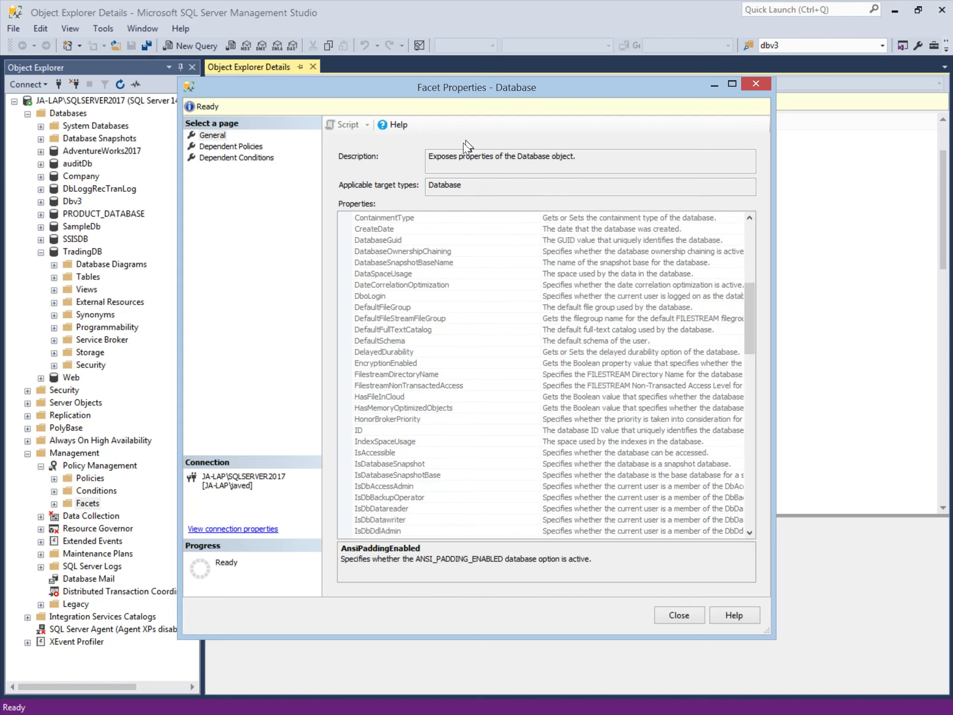
scroll(404, 340, "down", 4)
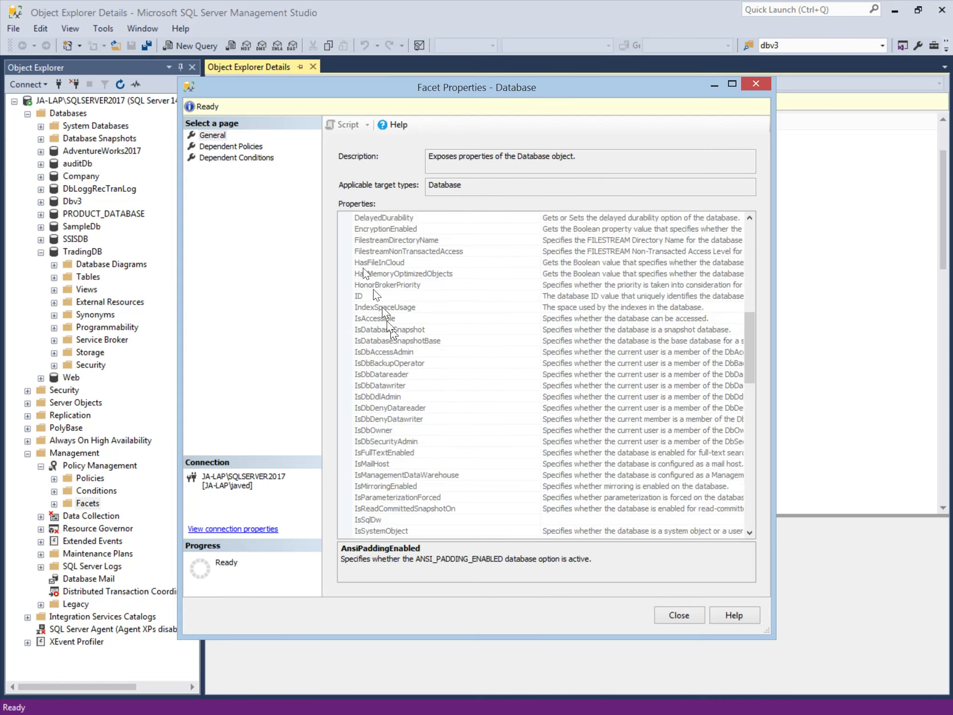
left_click(391, 287)
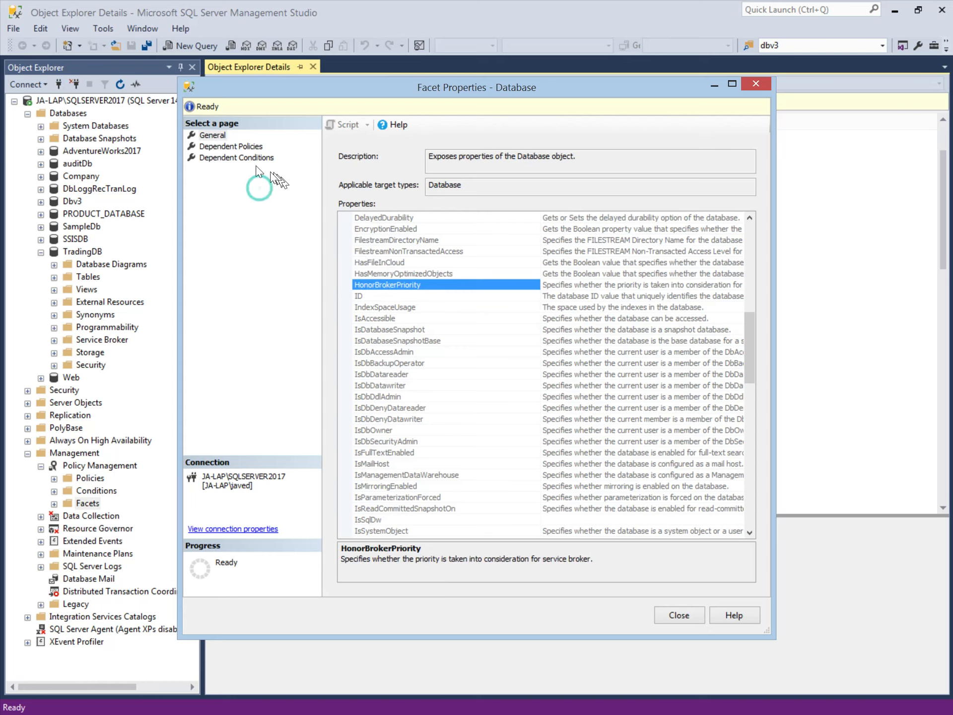
Review the Database facet's dependent policies and dependent conditions, and close its properties.
left_click(237, 147)
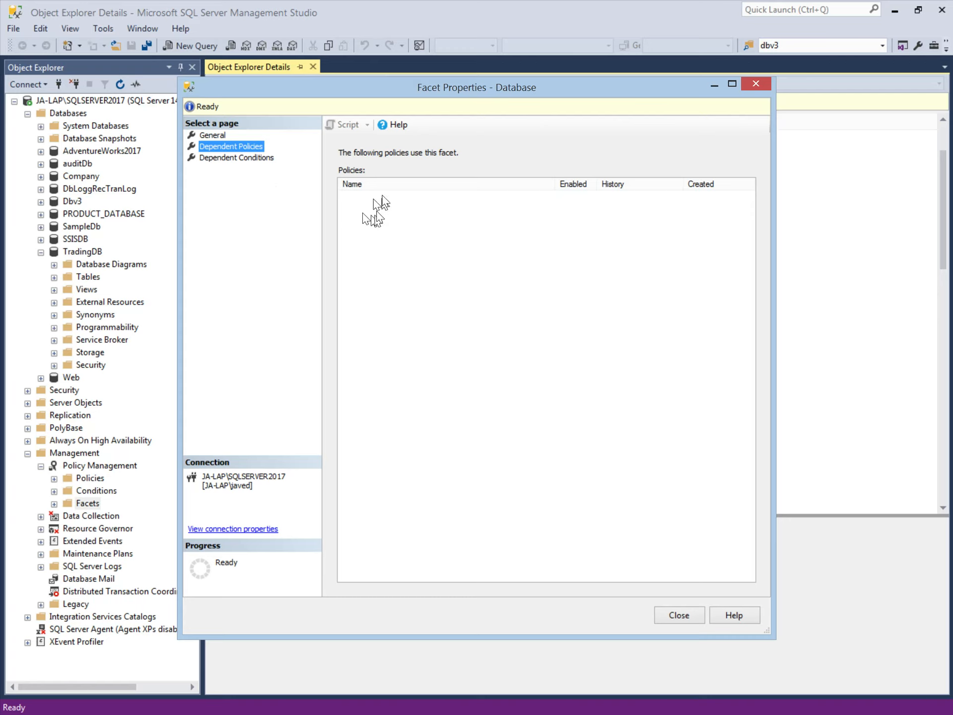
left_click(246, 159)
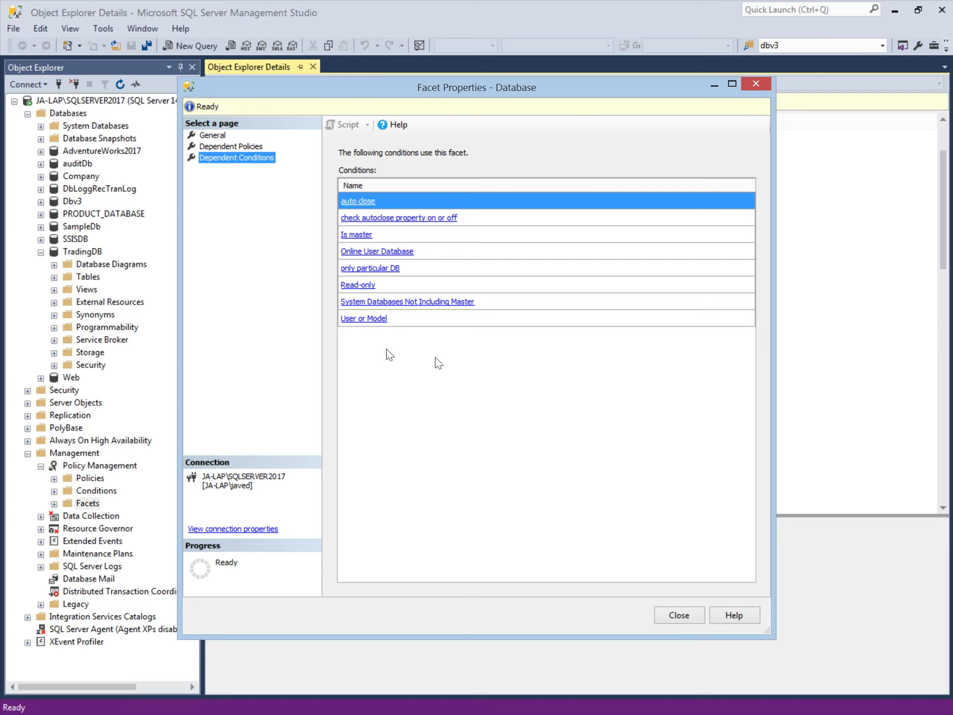
left_click(679, 615)
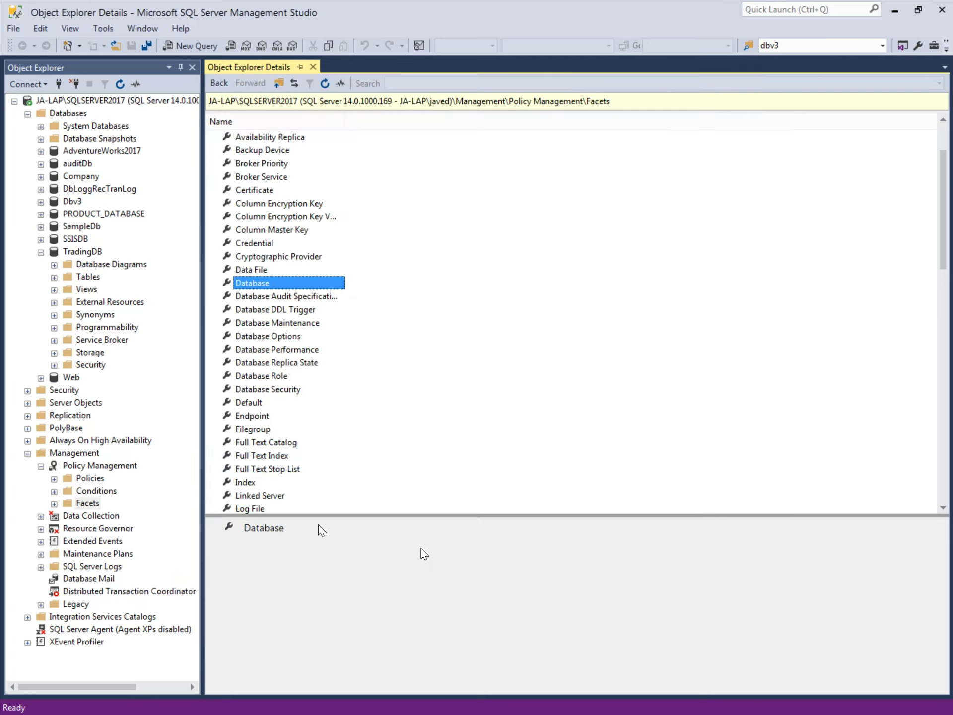
Look through the existing conditions under Policy Management and the option for creating a new one.
left_click(89, 492)
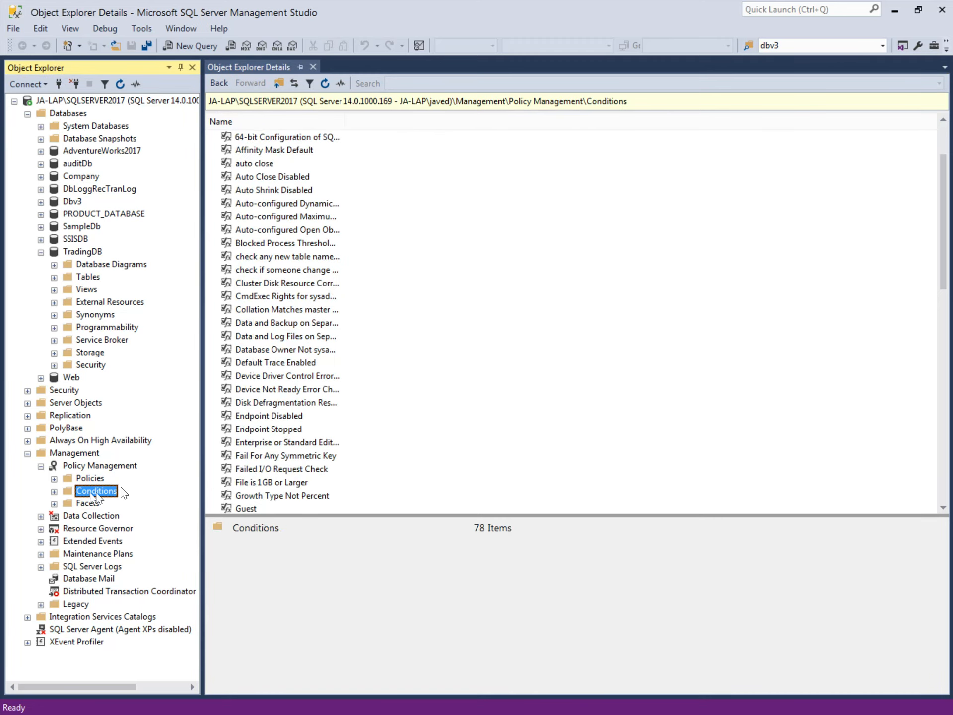
scroll(286, 353, "down", 3)
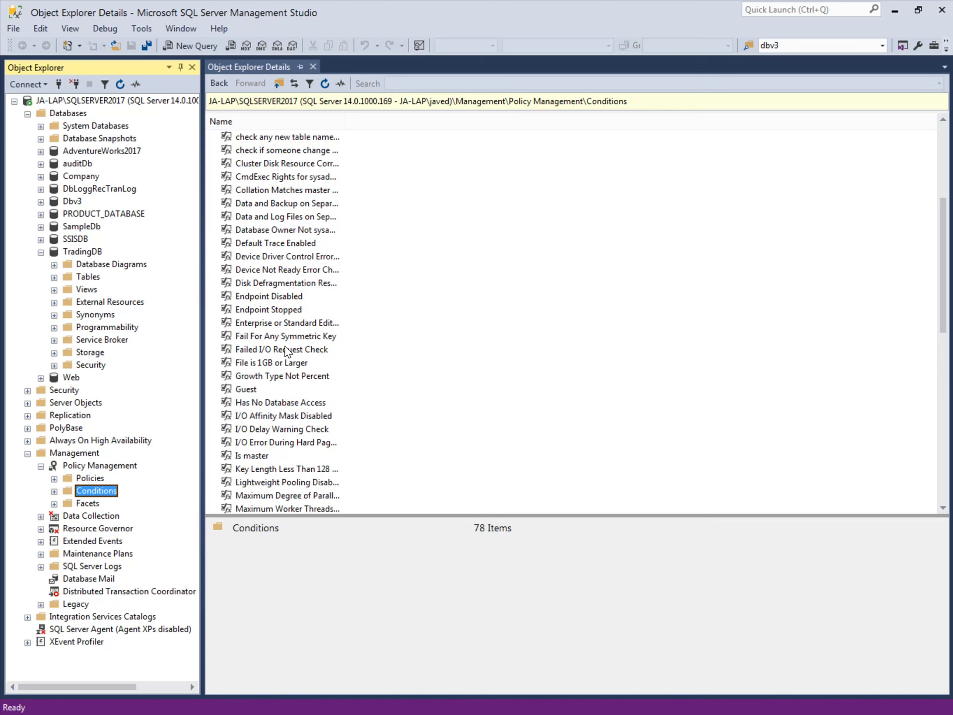
scroll(286, 351, "down", 3)
scroll(286, 351, "up", 8)
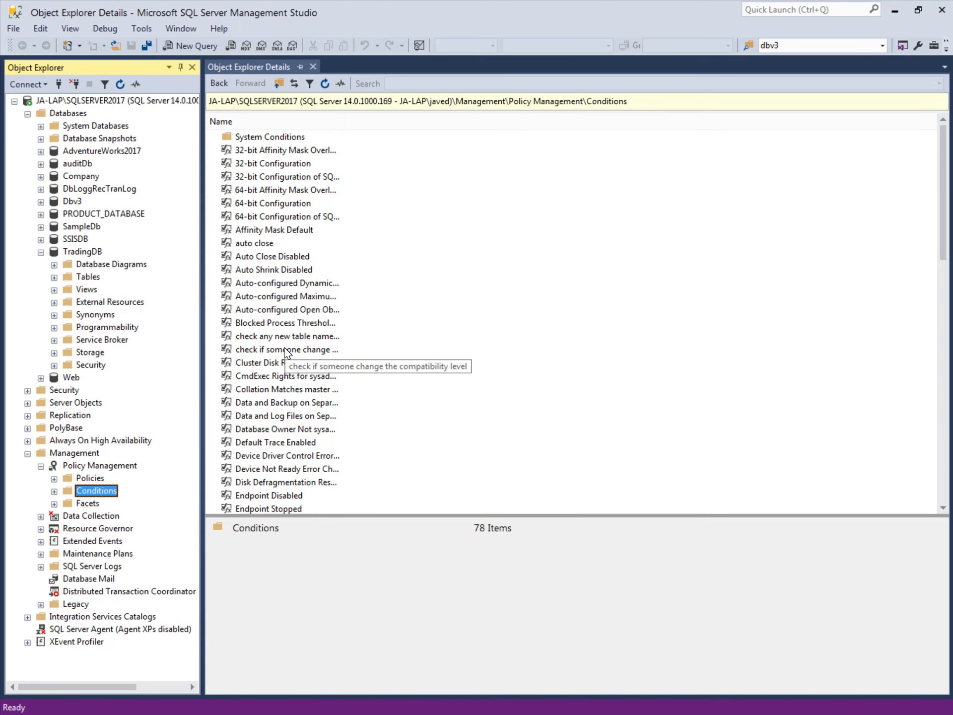
right_click(94, 495)
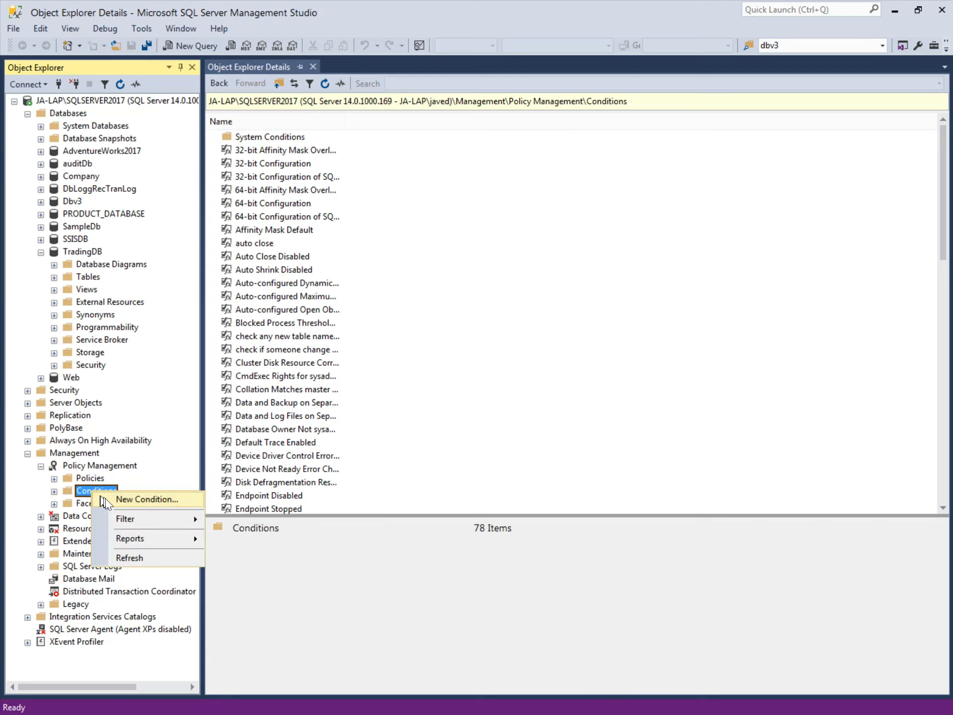
left_click(112, 500)
Start a new policy under Policy Management and name it "auto close".
right_click(84, 478)
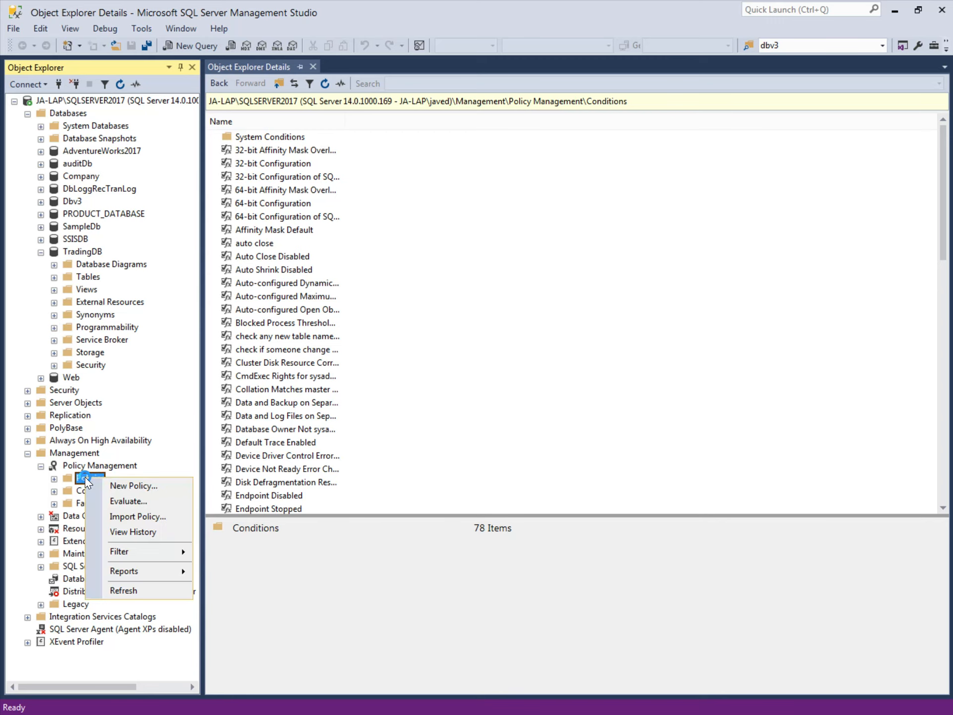
left_click(112, 486)
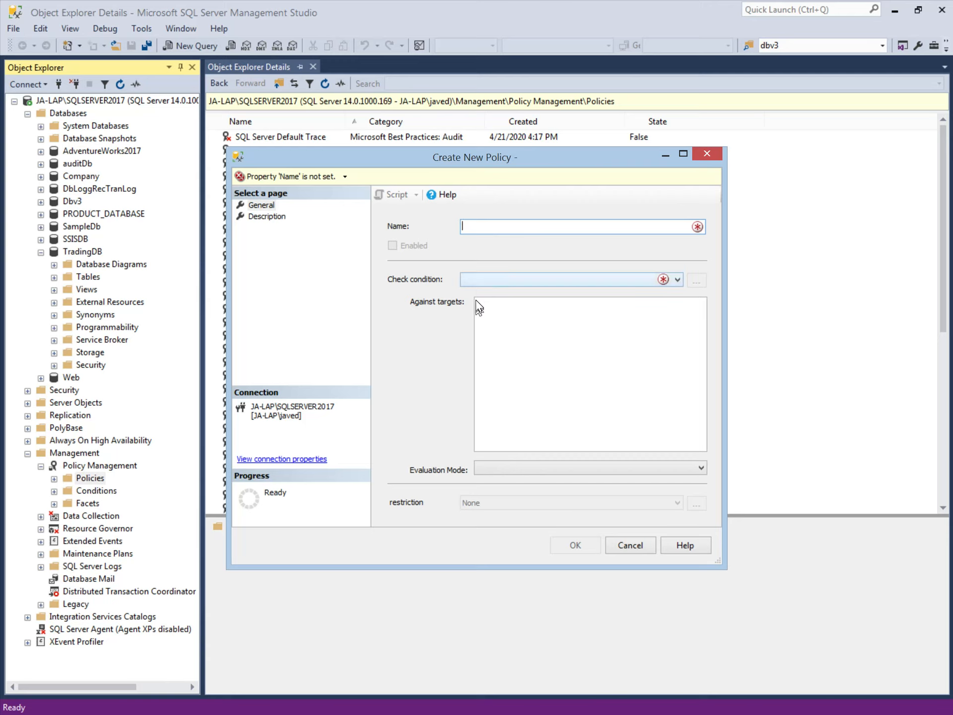
left_click(315, 152)
type("auto")
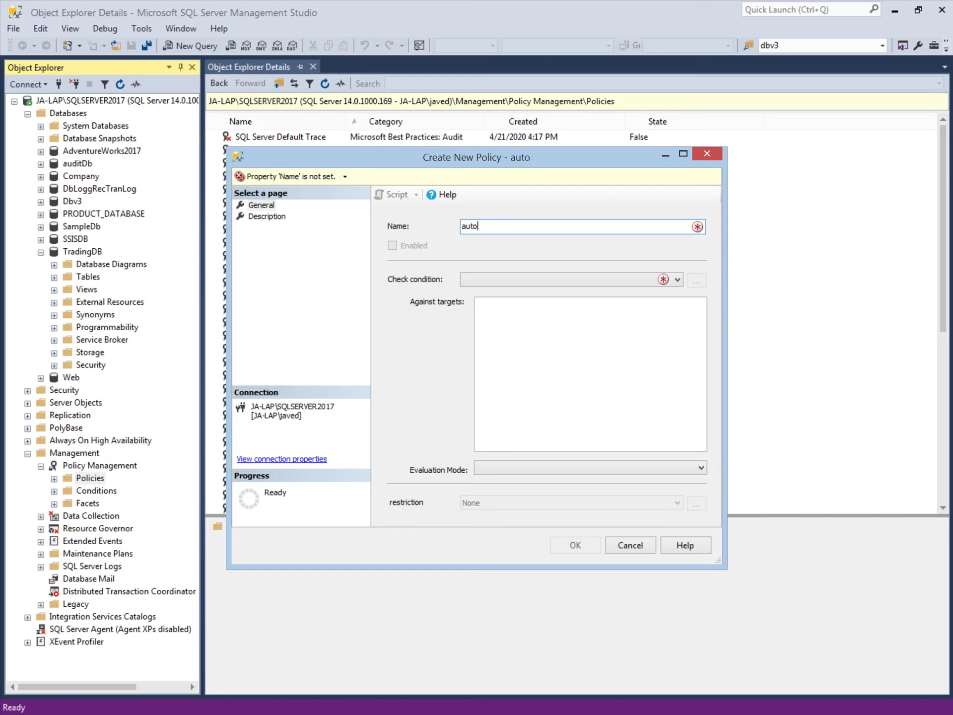
type(" close")
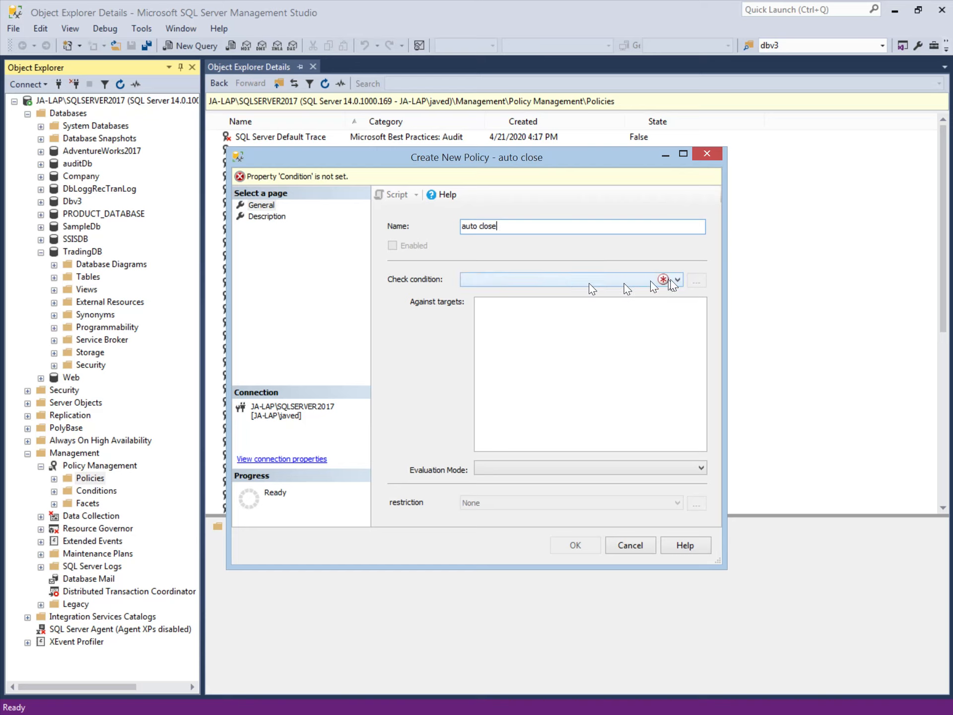
Start a new check condition for the policy and name it "to check auto close property is on or off".
left_click(677, 280)
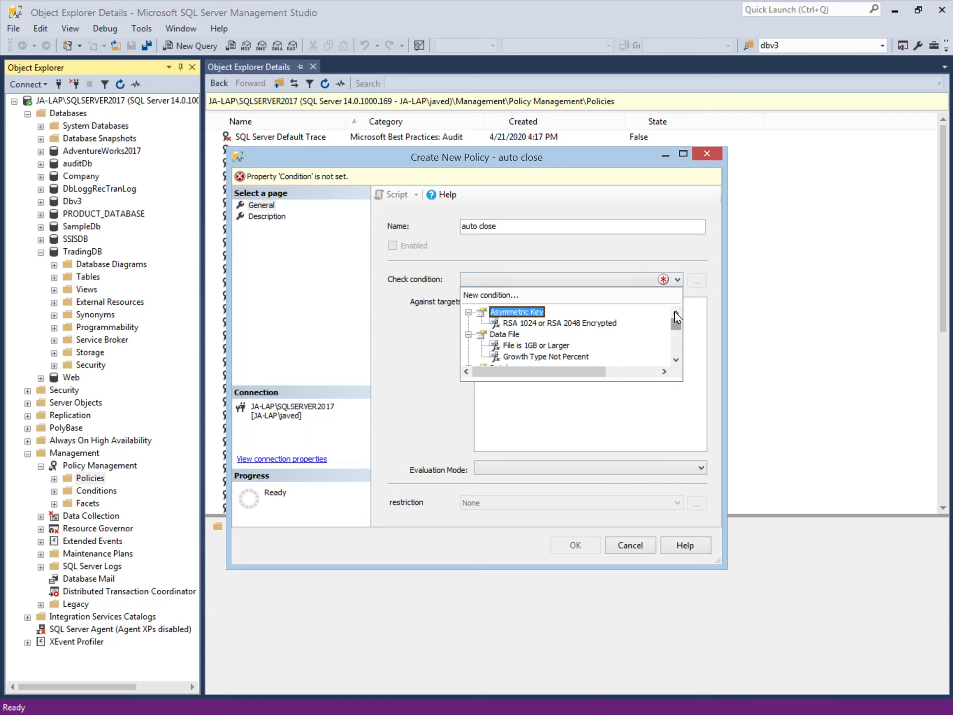
left_click(490, 296)
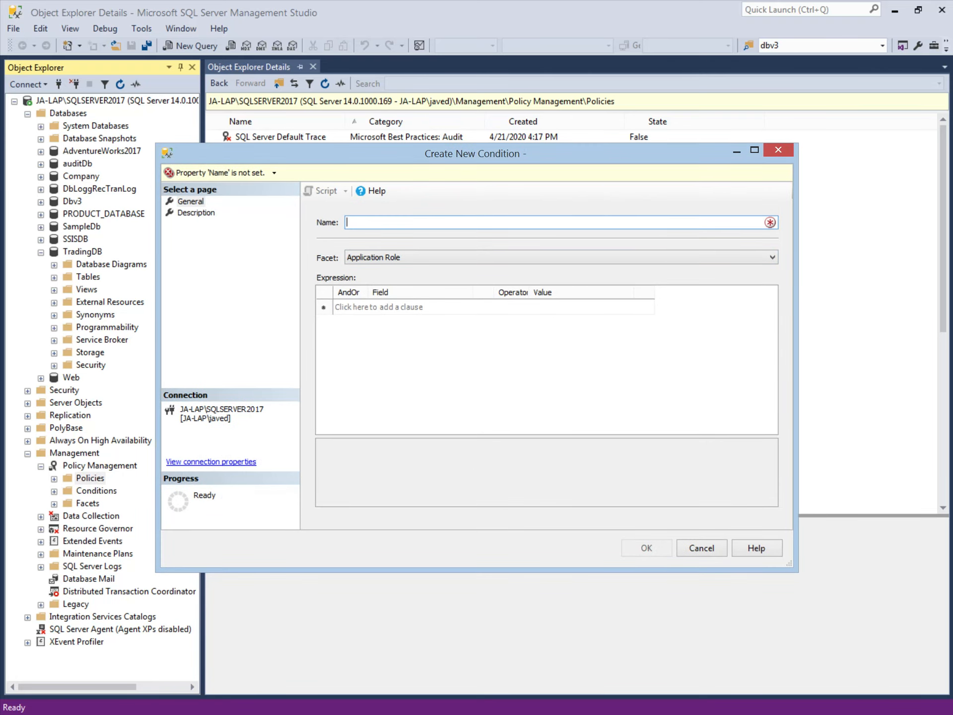
type("to check auto close ")
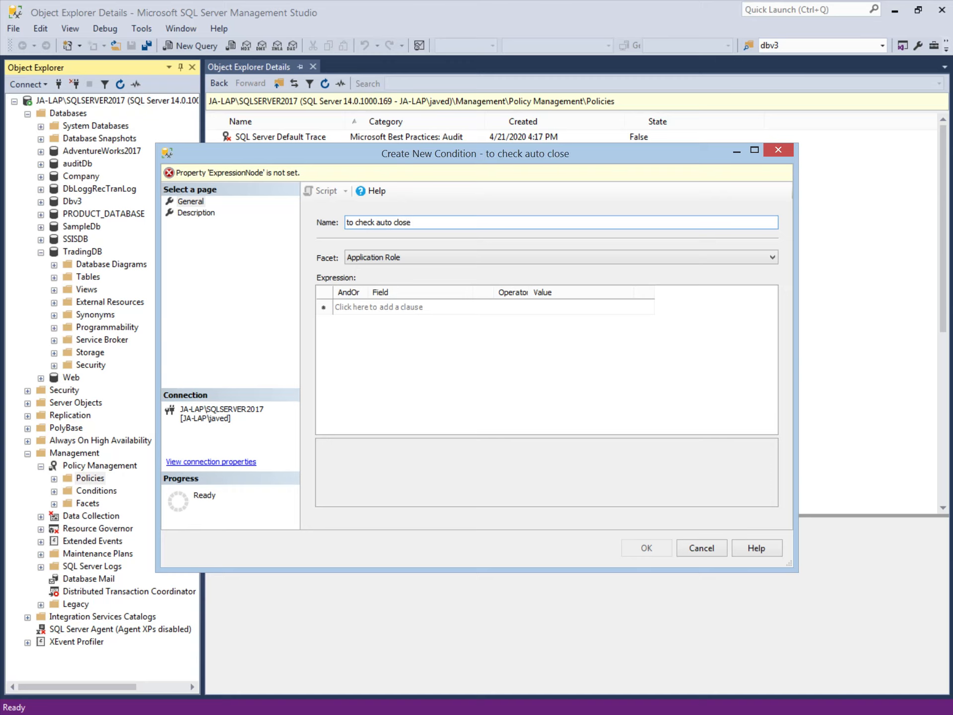
type("p")
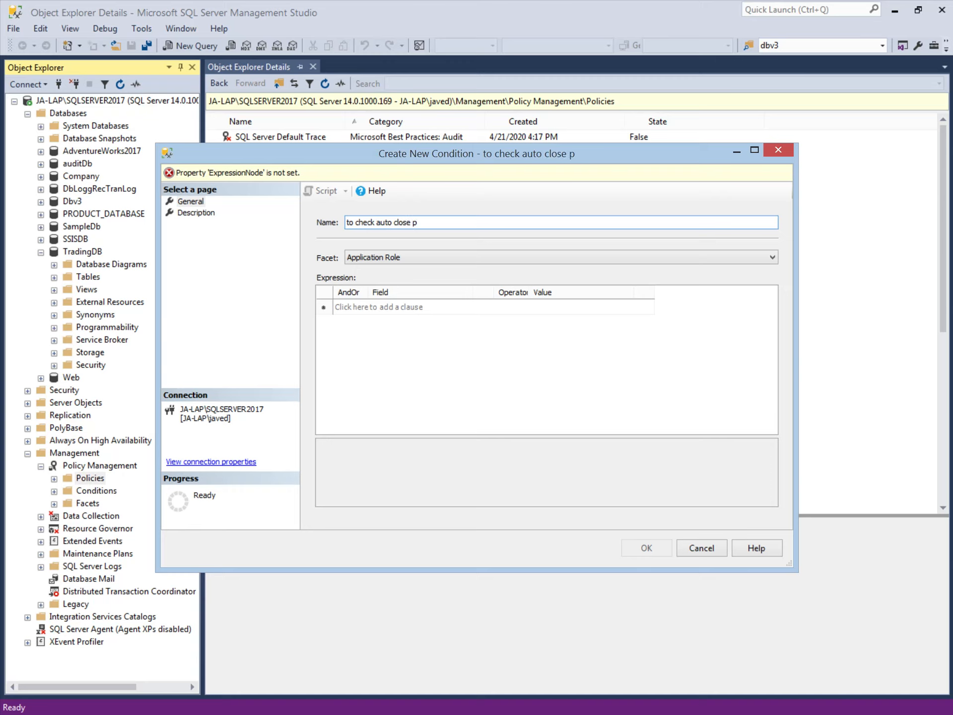
type("o")
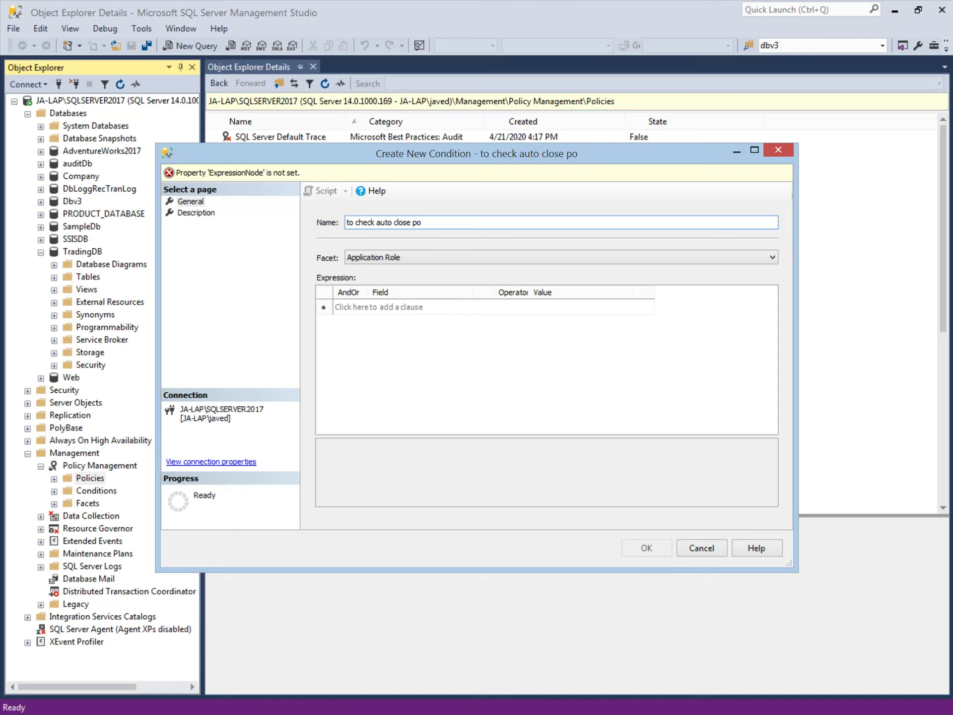
key("BackSpace")
key("BackSpace")
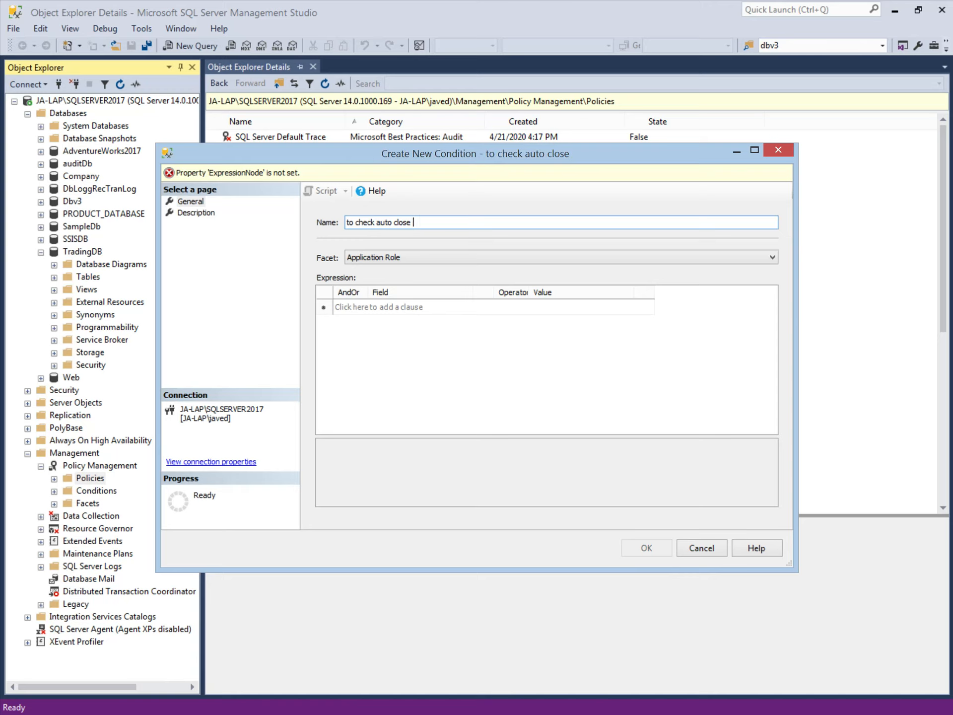
type("p")
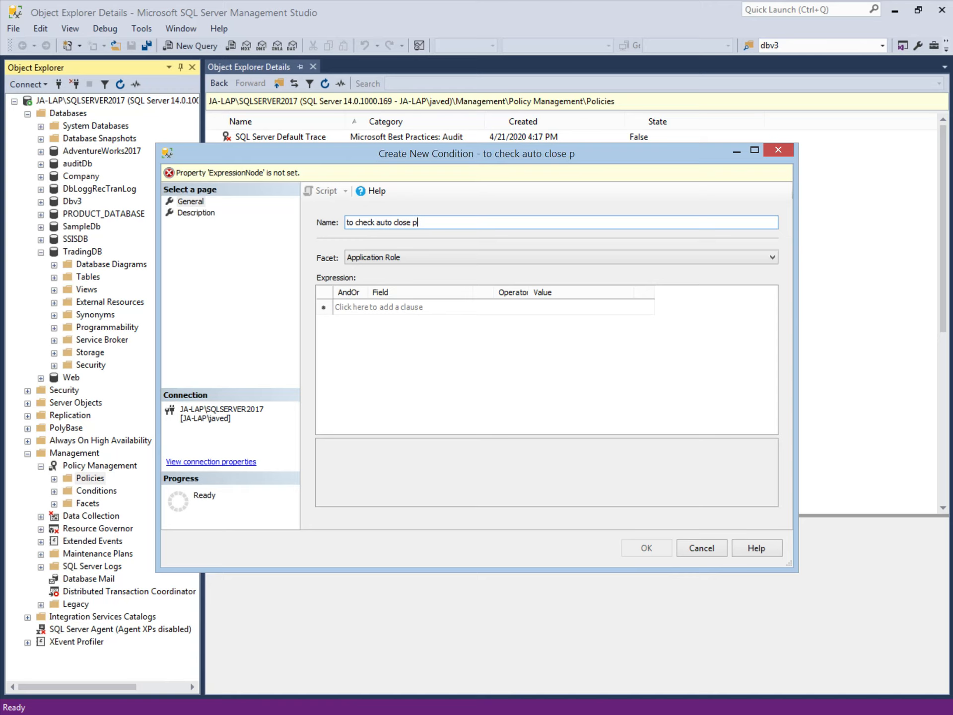
type("roperty ")
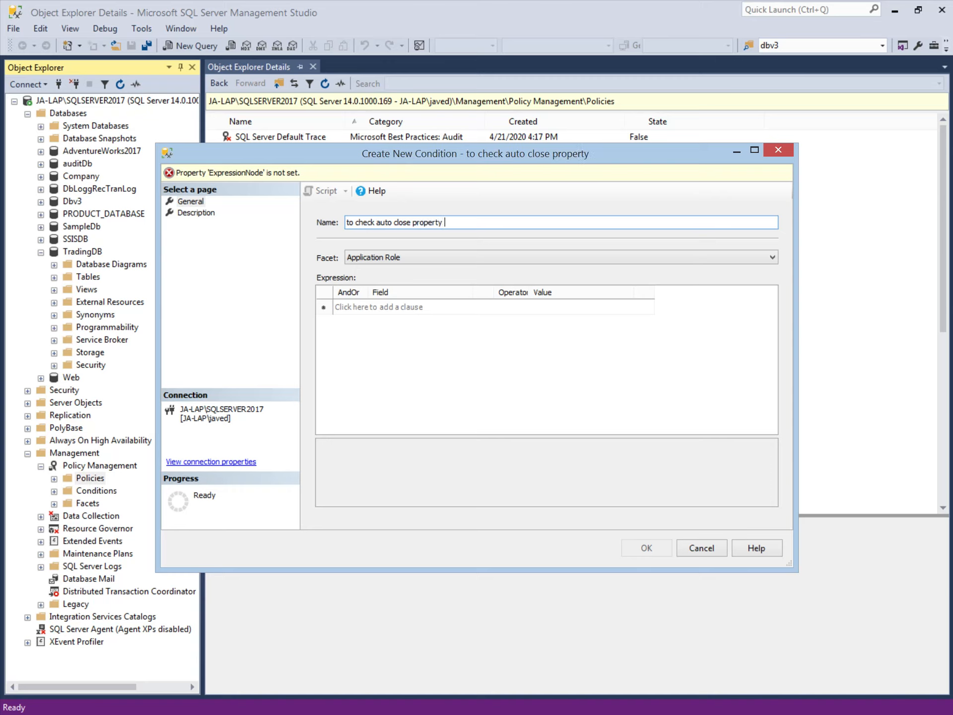
type("is on o")
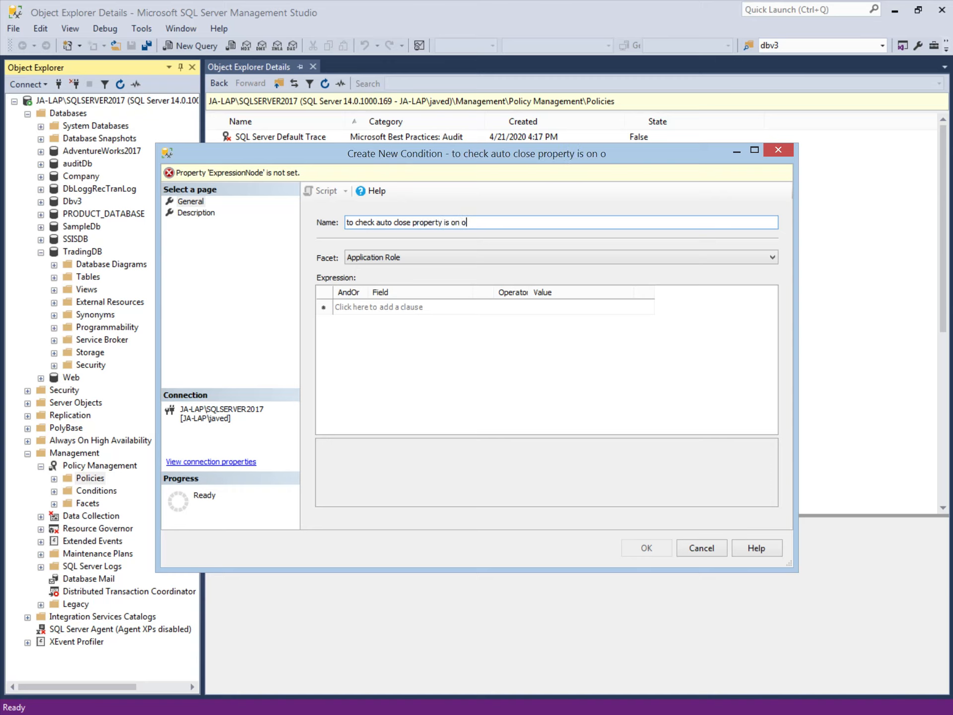
type("r off")
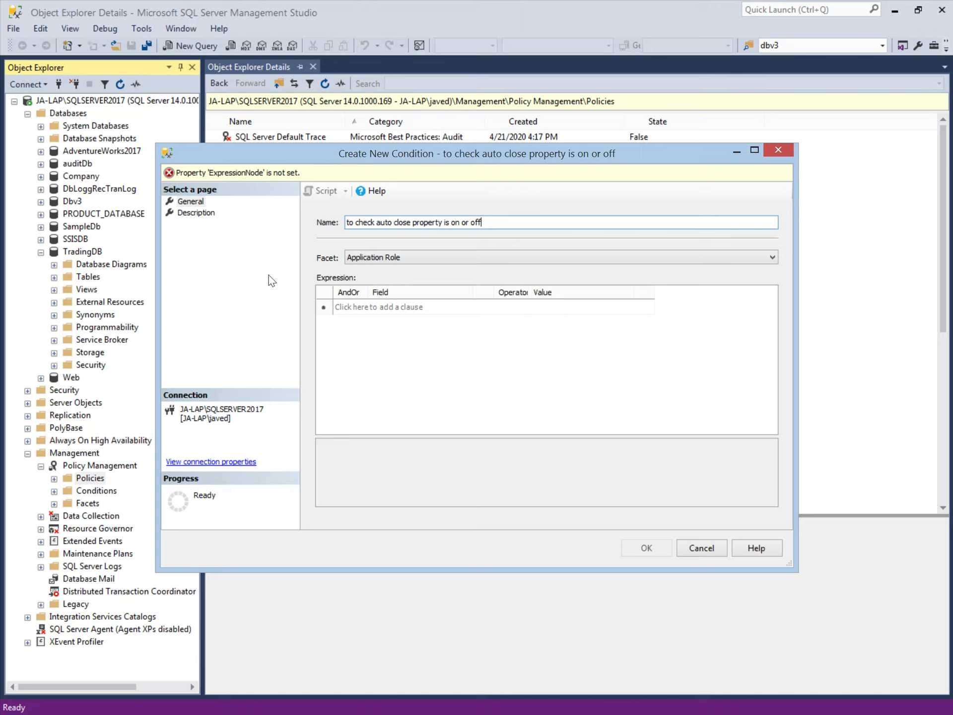
Set the condition's facet to Database and look through the fields available for its expression.
left_click(380, 256)
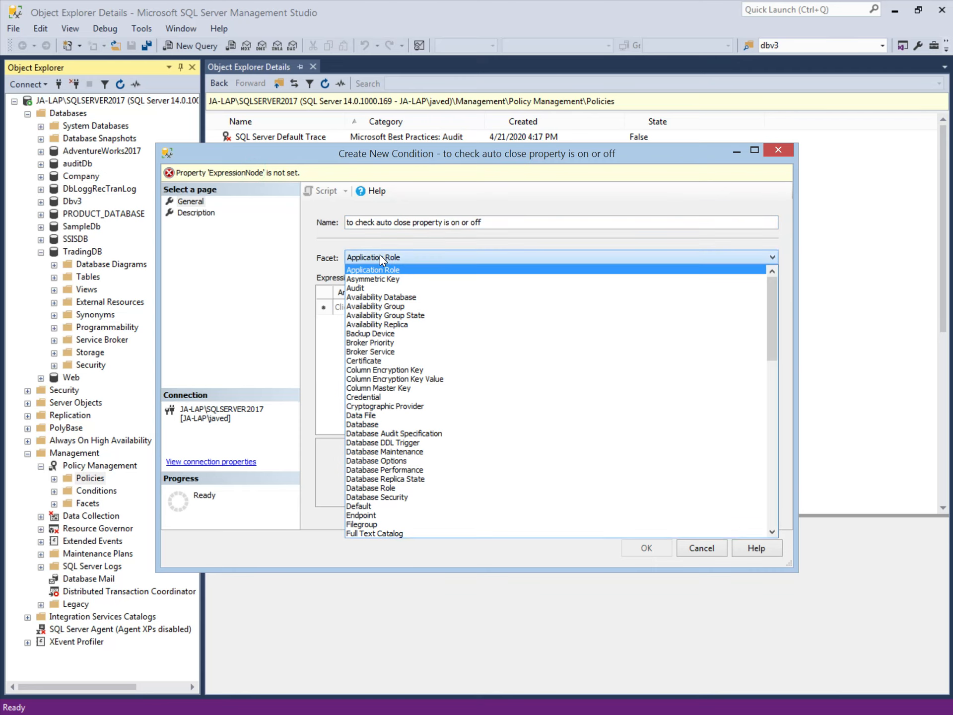
left_click(376, 423)
left_click(400, 307)
left_click(466, 308)
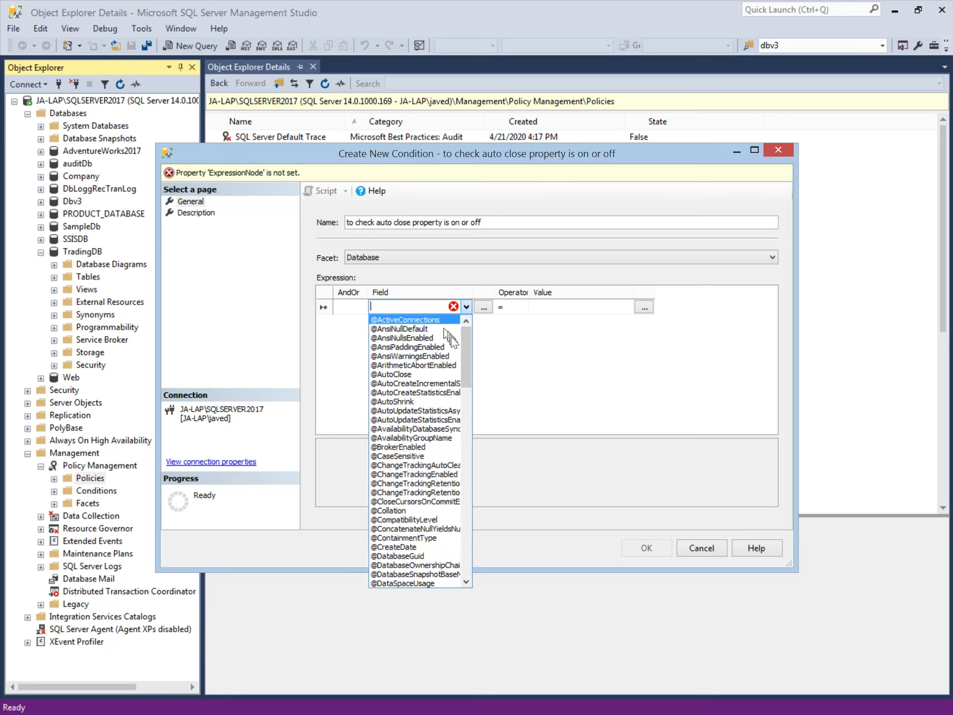
left_click_drag(467, 359, 461, 397)
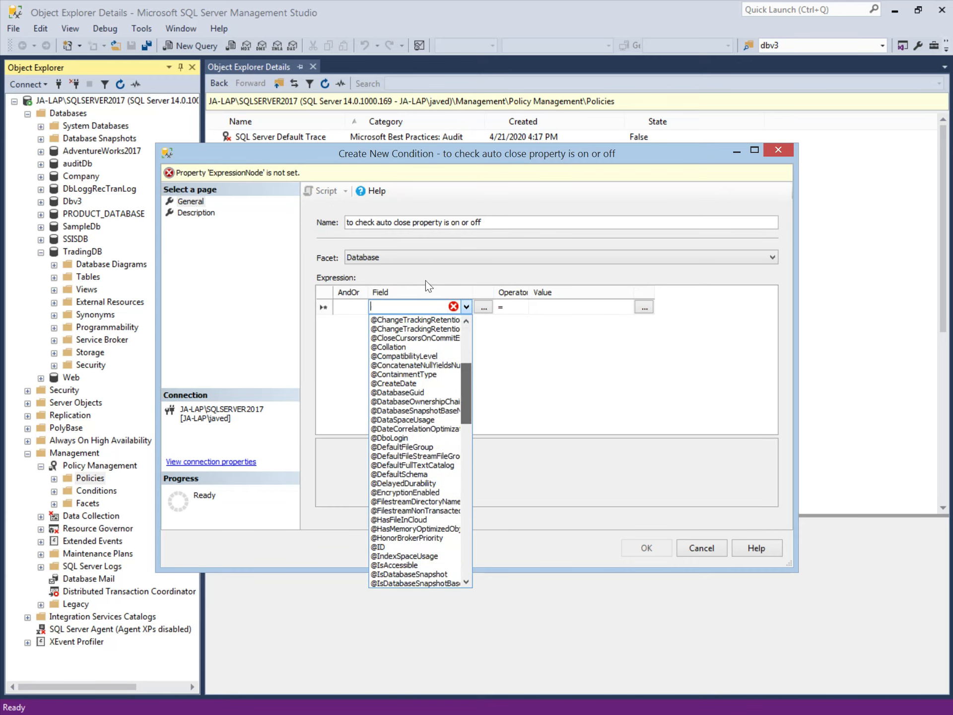
Switch the condition's facet to Endpoint and look through the expression fields offered for it.
left_click(417, 259)
left_click(417, 259)
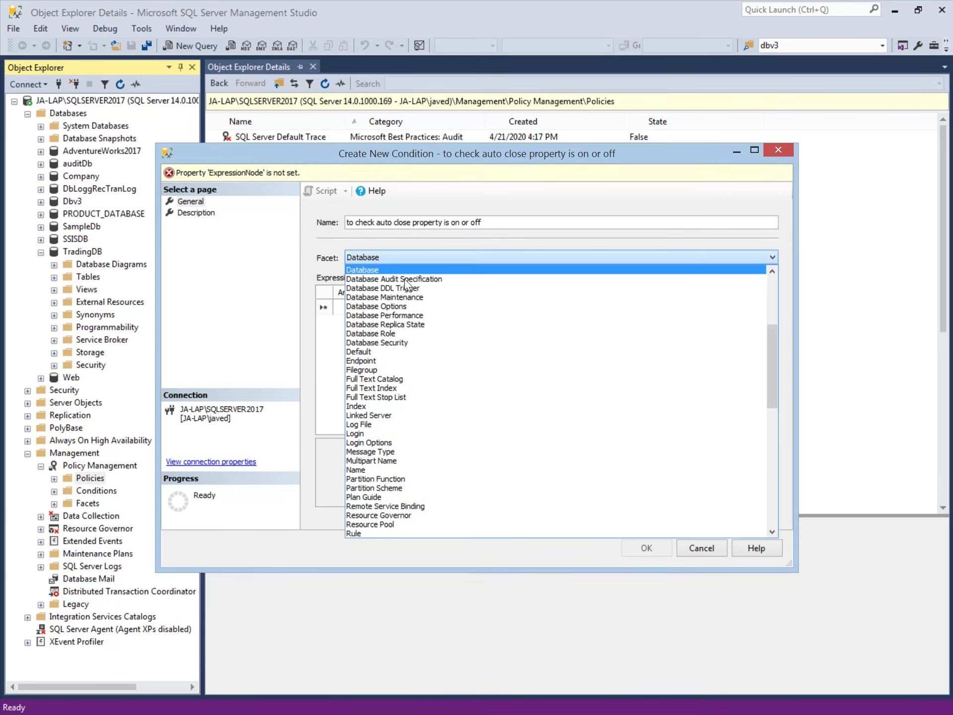
left_click(379, 359)
left_click(454, 312)
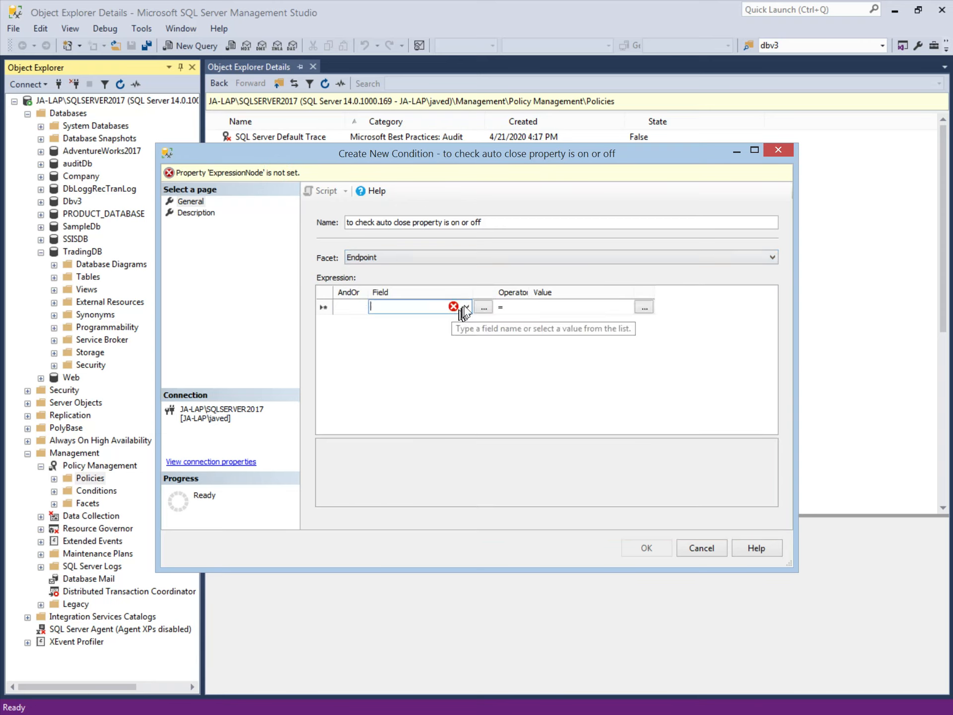
left_click(465, 307)
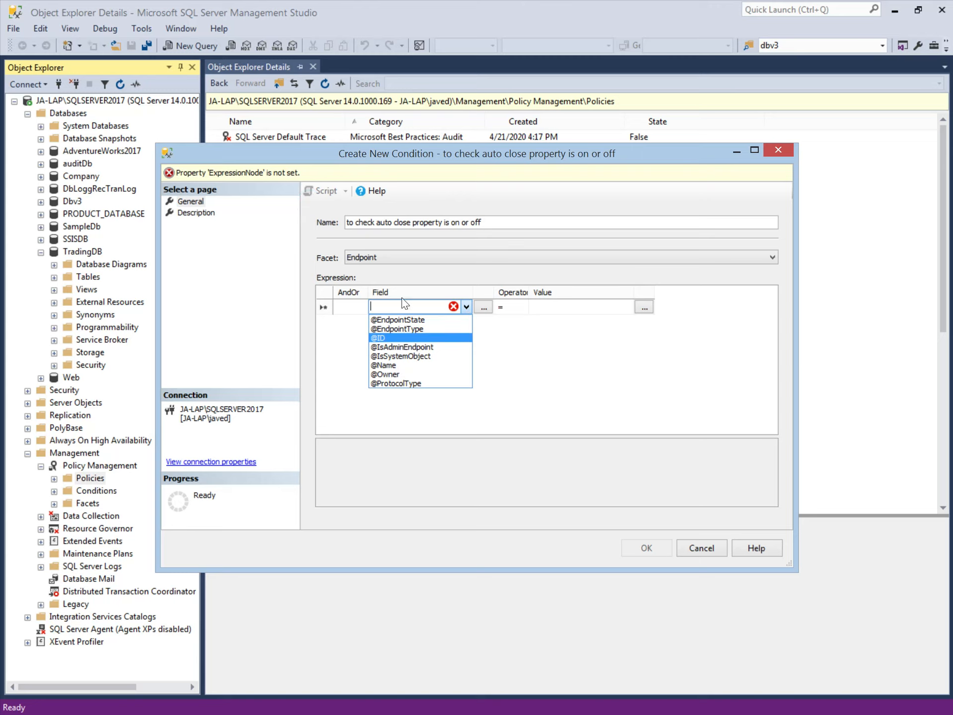
Look through the other available facets and set the condition's facet back to Database.
left_click(393, 259)
left_click(392, 257)
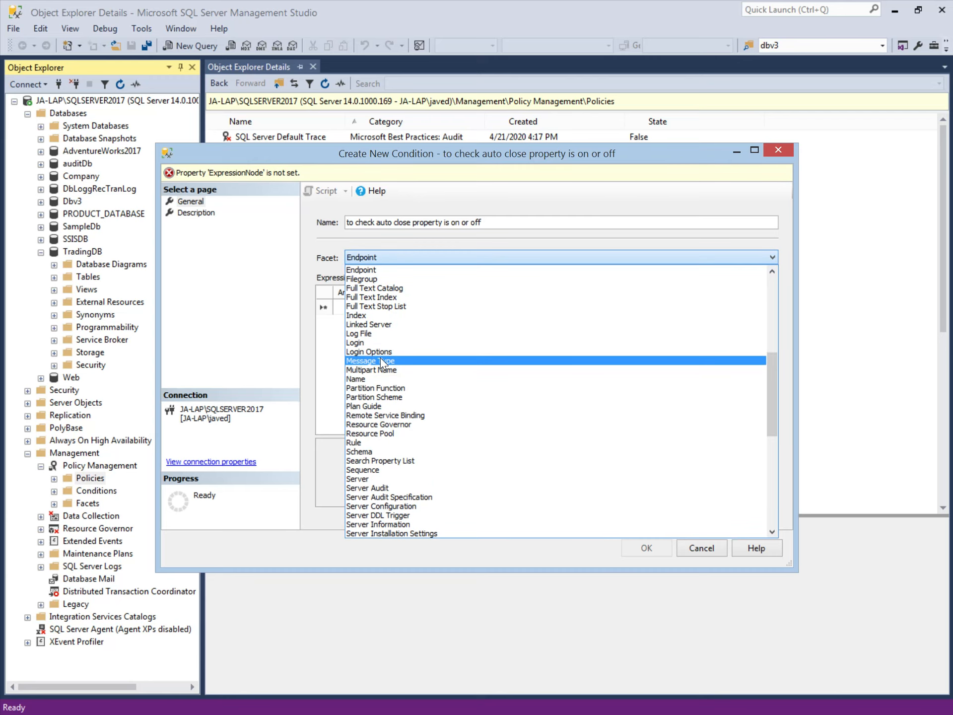
scroll(382, 347, "down", 2)
scroll(382, 347, "up", 3)
scroll(382, 347, "up", 8)
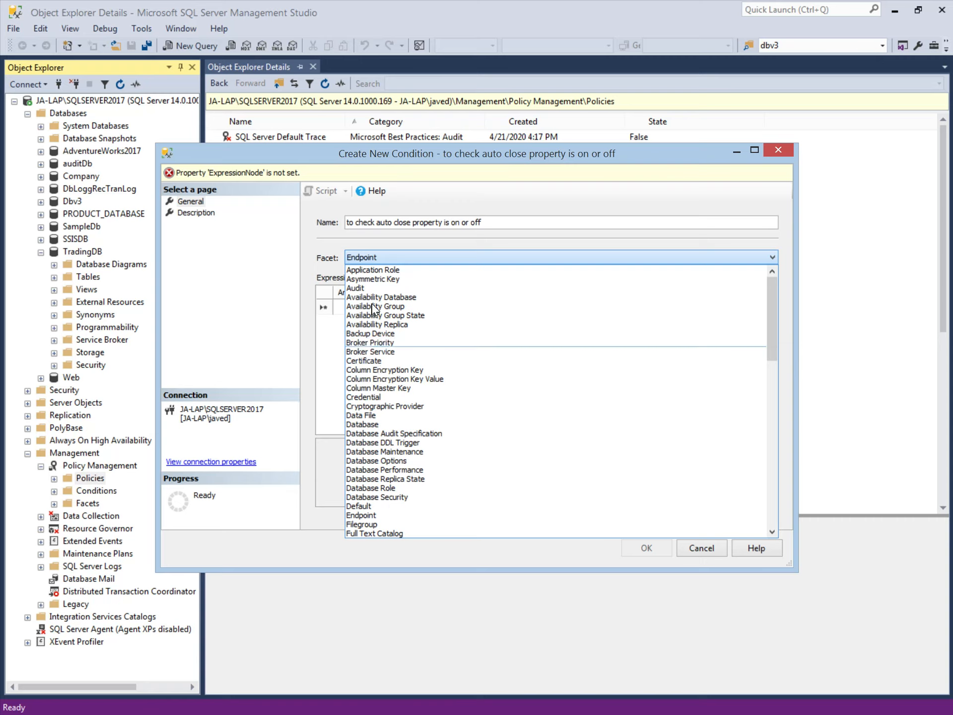
left_click(373, 425)
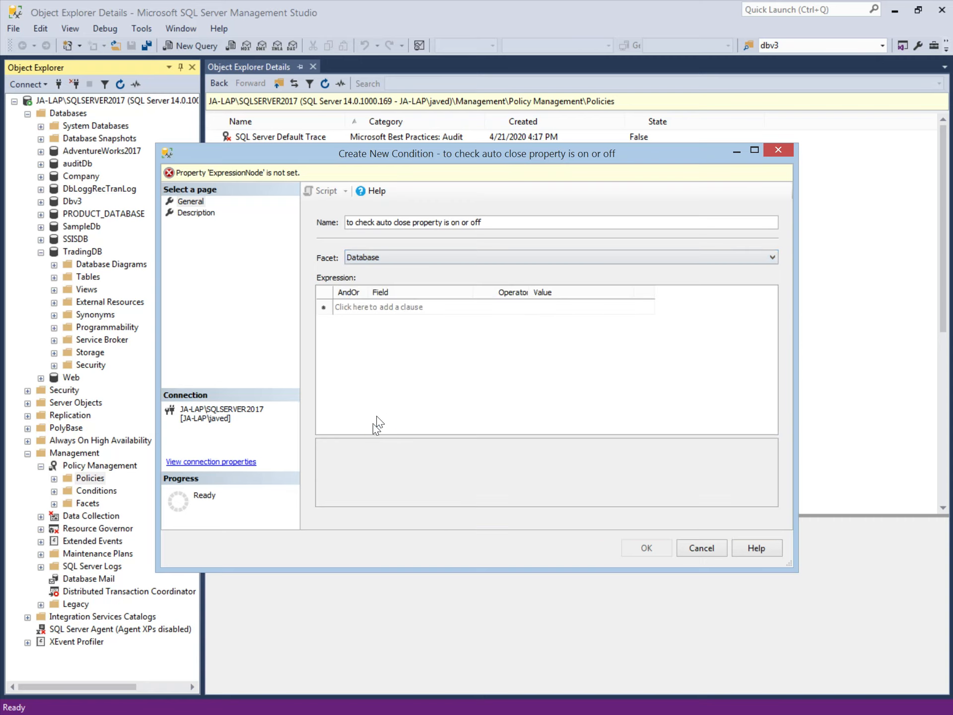
left_click(387, 308)
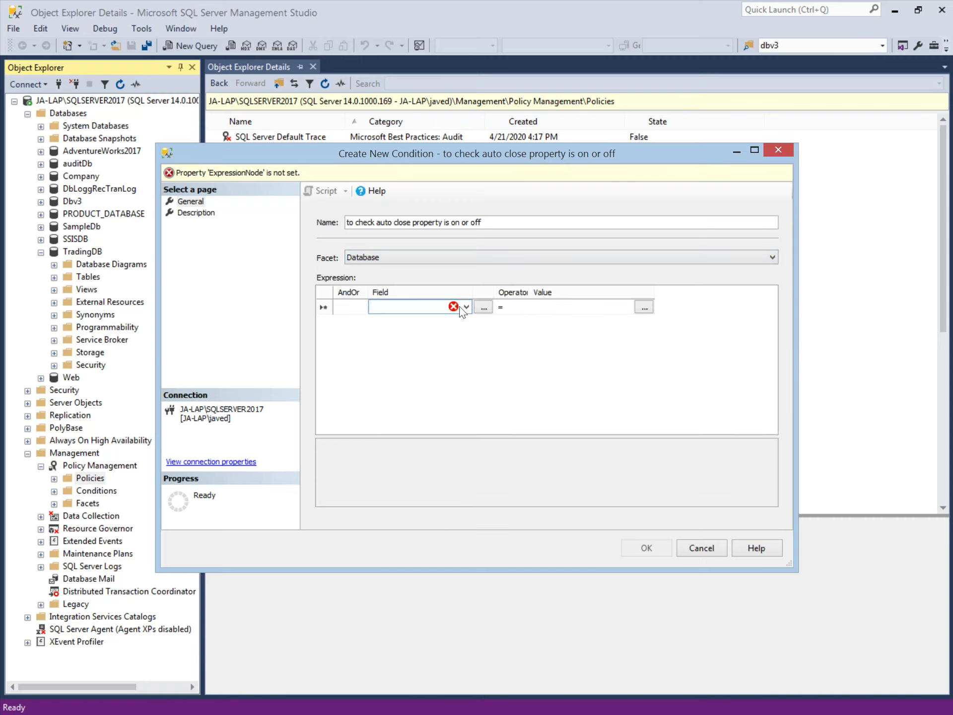
left_click(465, 307)
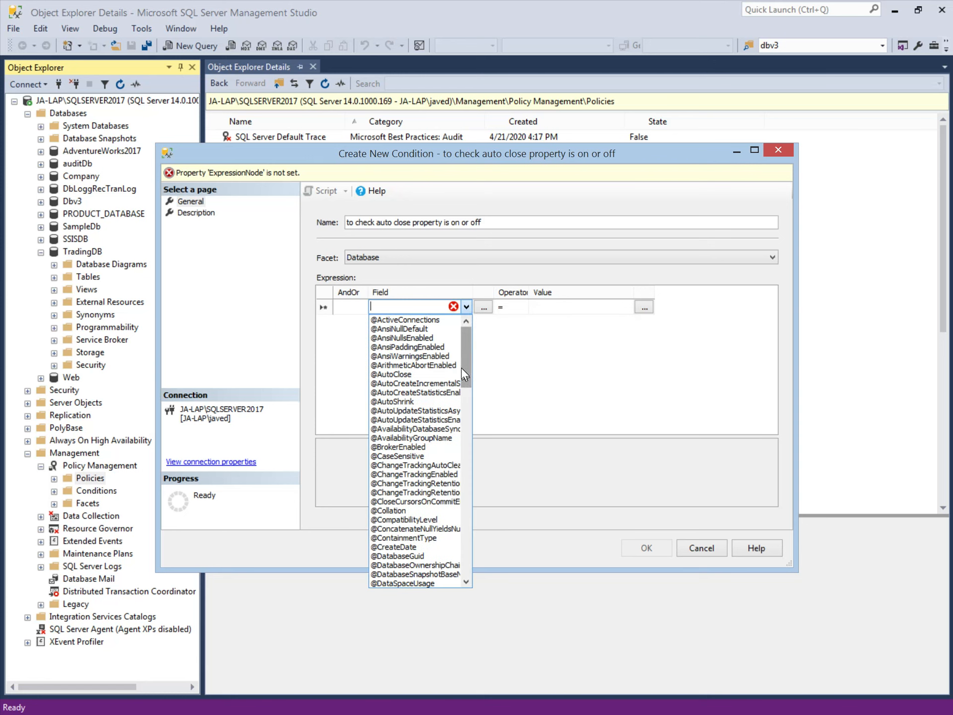
left_click(416, 373)
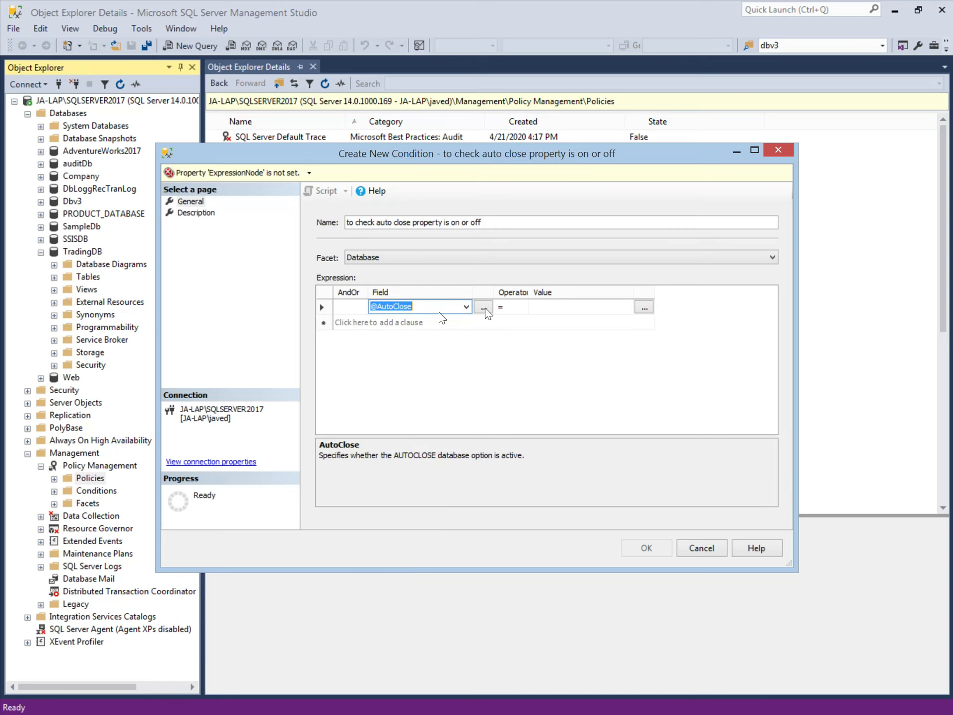
left_click(516, 309)
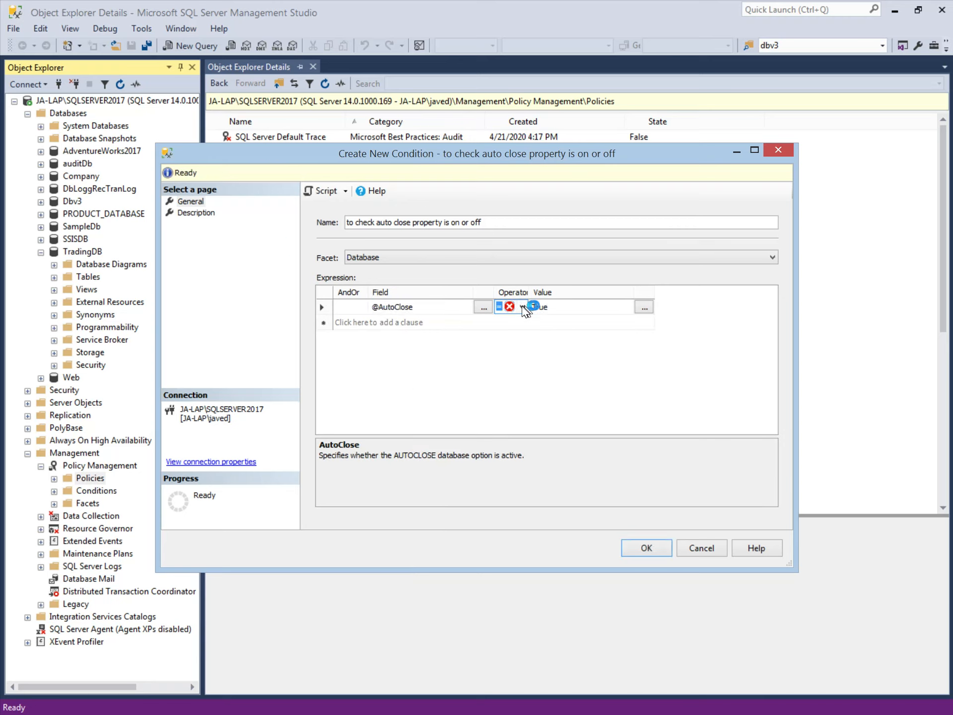
left_click(560, 312)
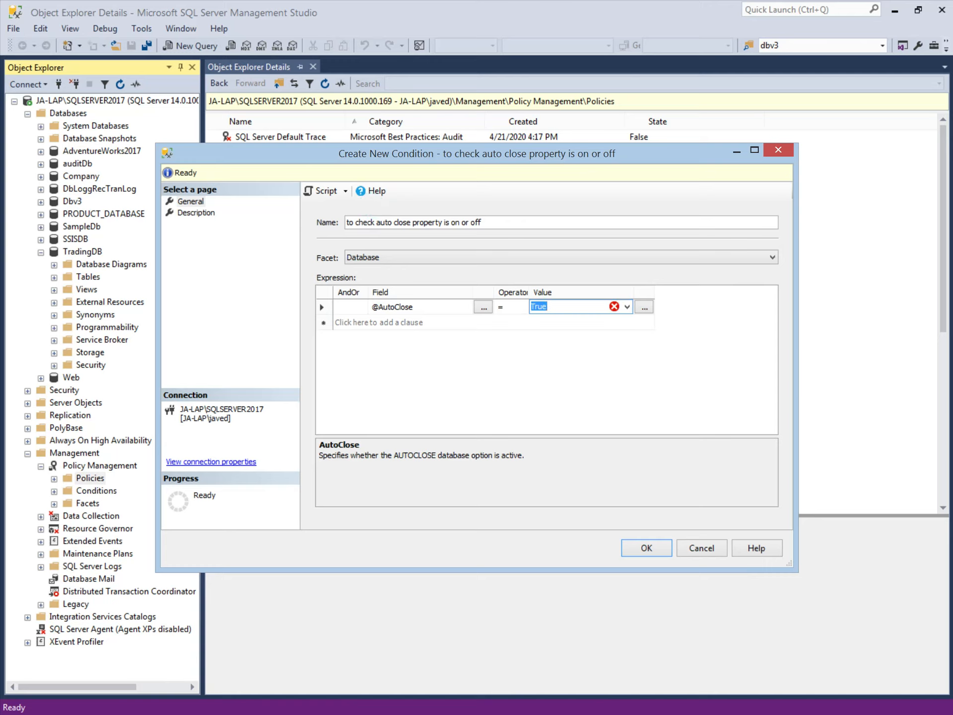
left_click(628, 308)
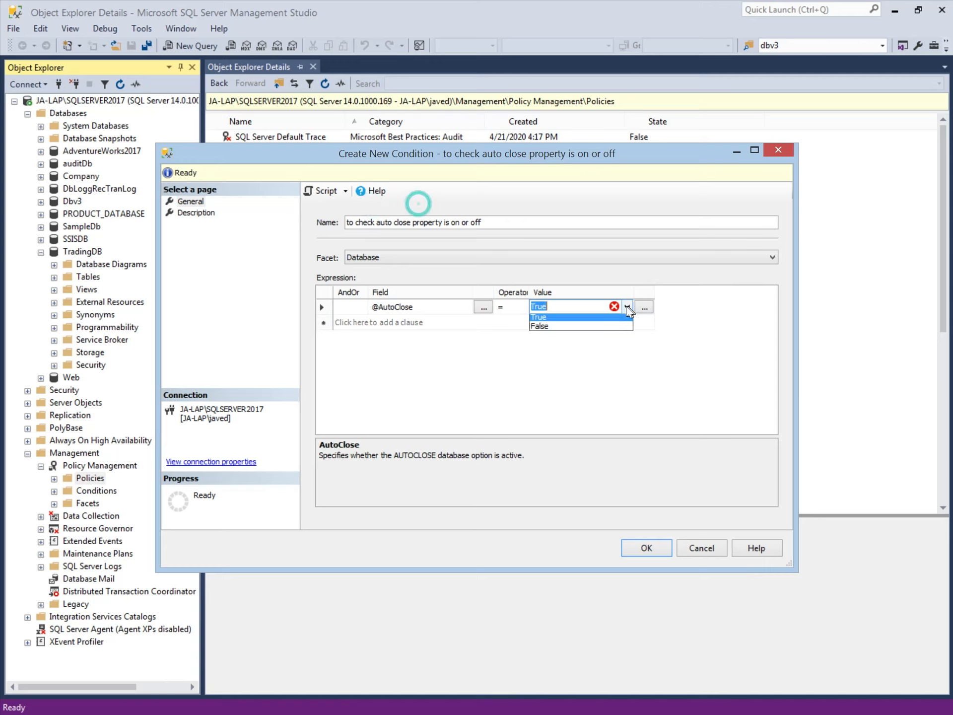
left_click(561, 326)
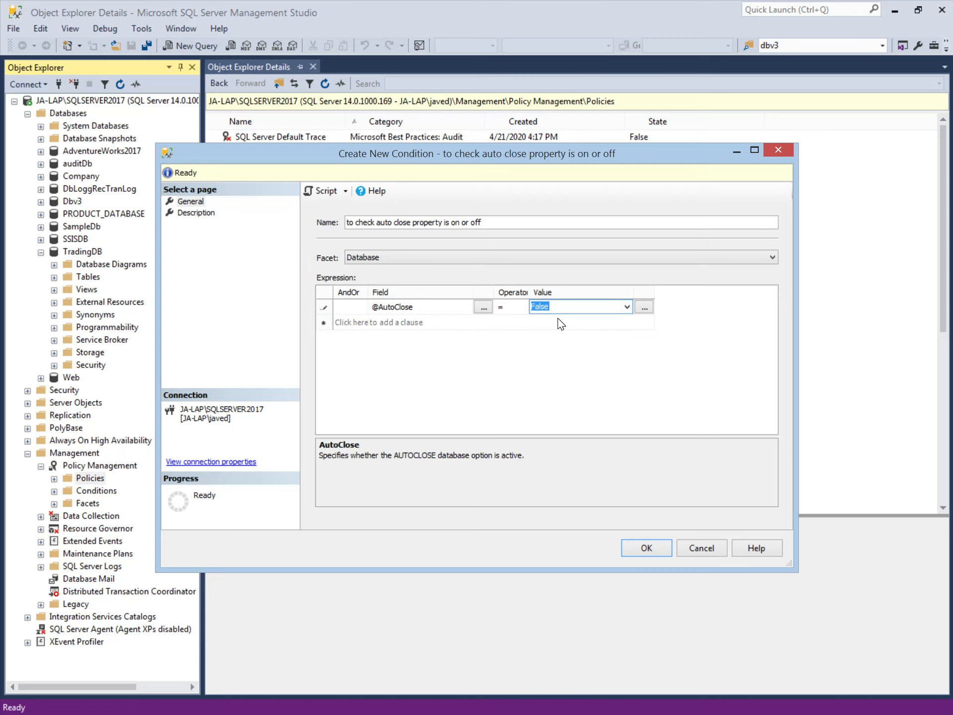
left_click(389, 322)
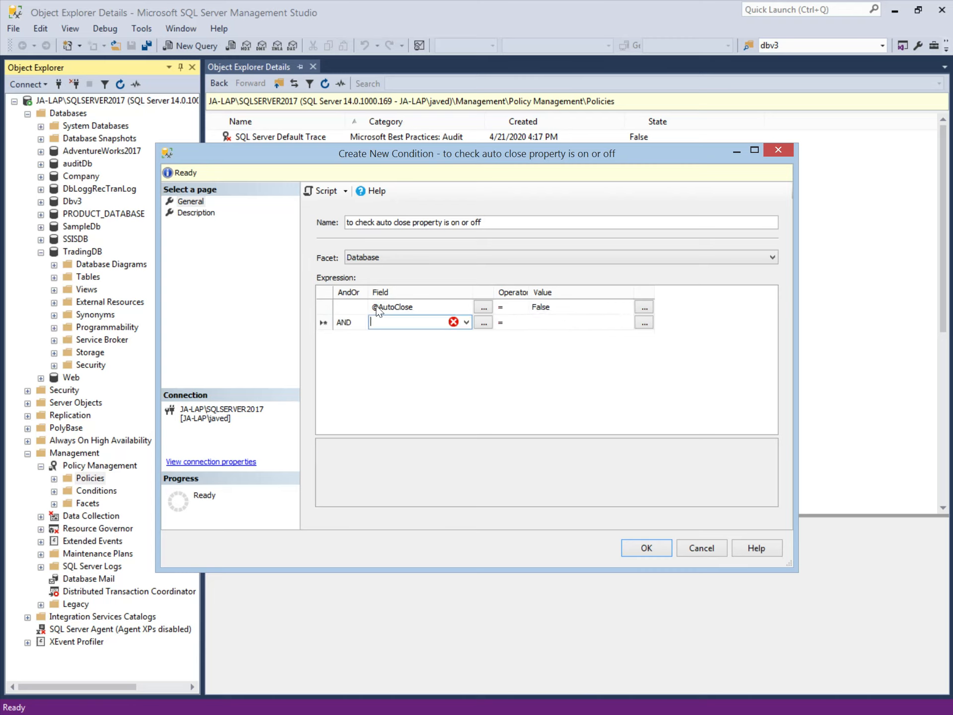
left_click(397, 307)
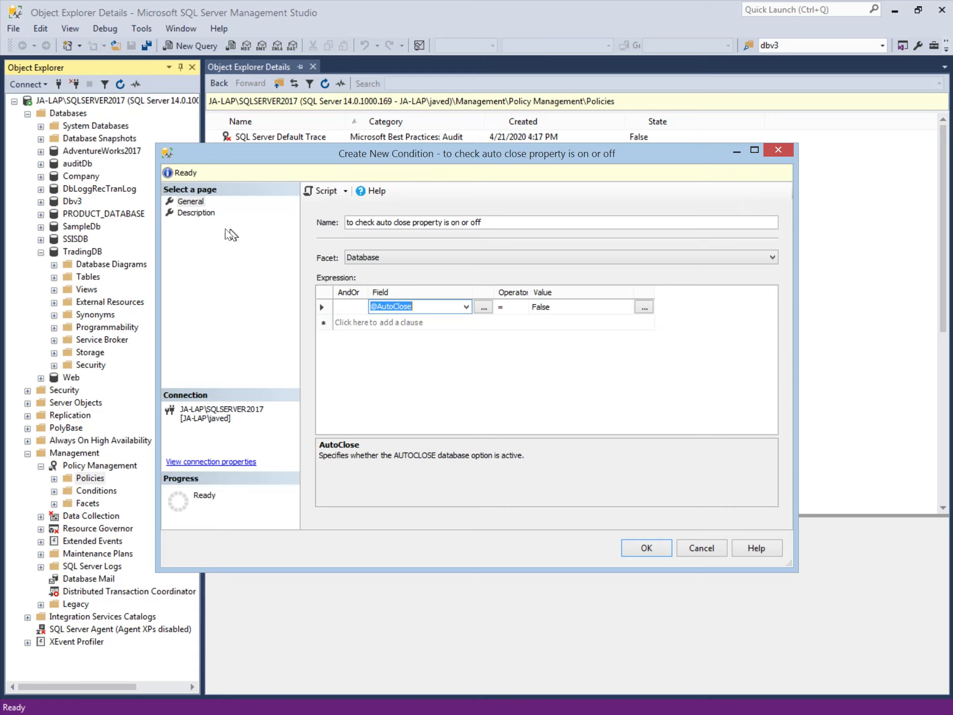
Describe the condition as "this will check either the autoclose propert of database is true or false, it must be off,other wise performance of server will be effected.".
left_click(198, 214)
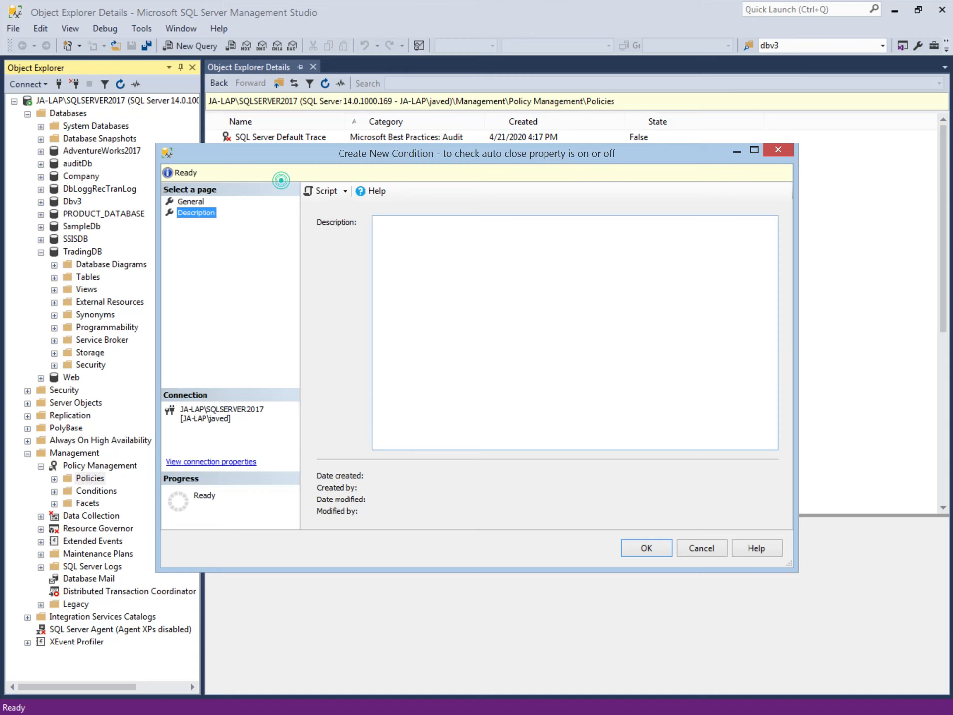
left_click(422, 270)
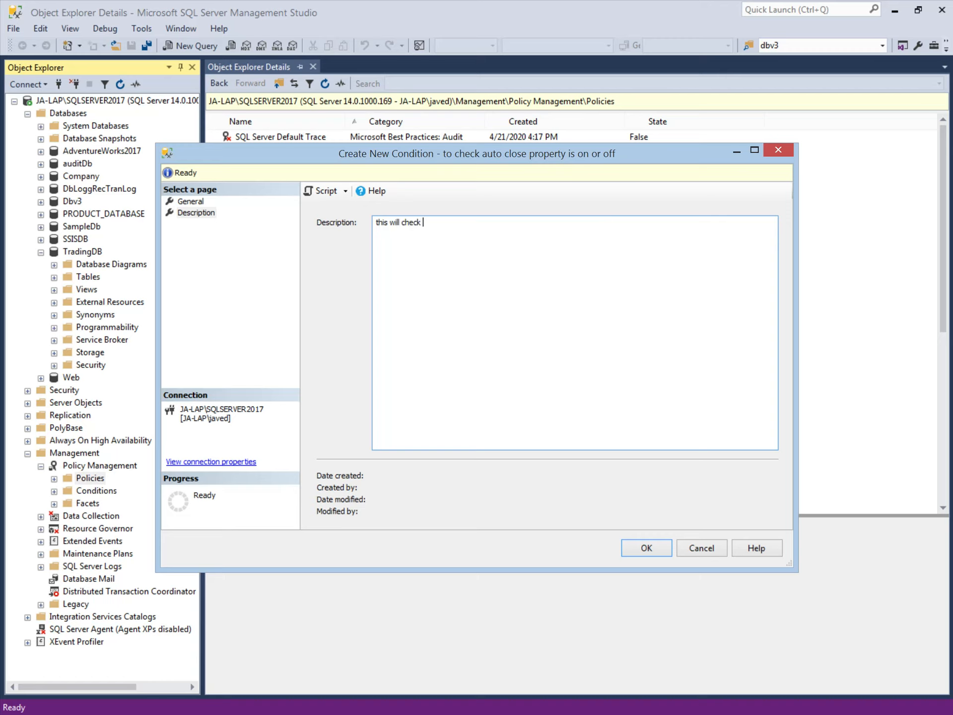
type("the")
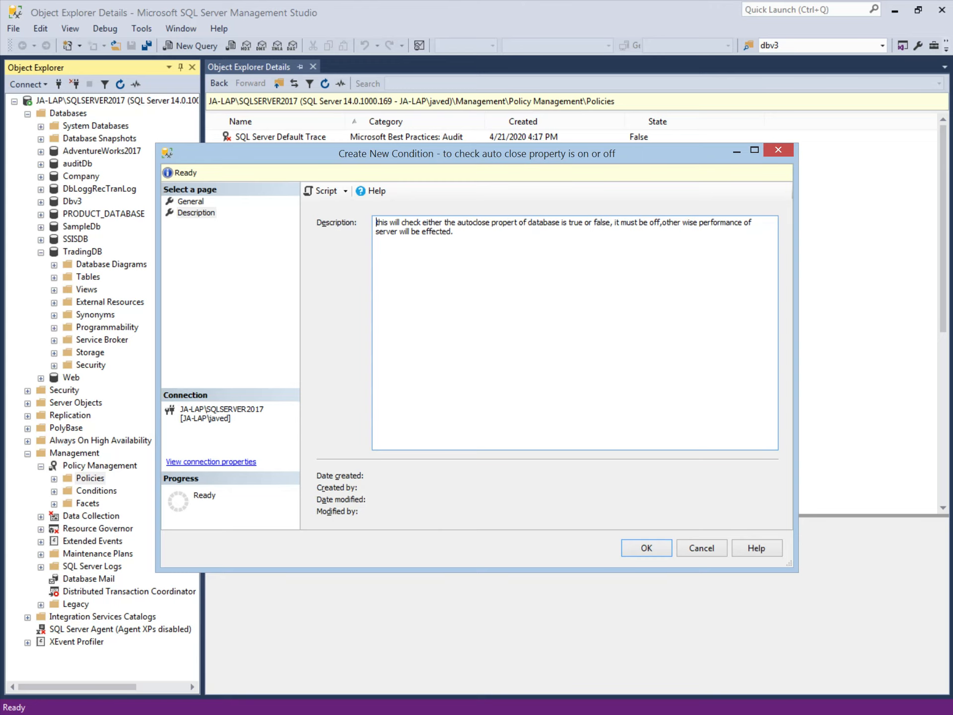
Return to the condition's general settings and save it as the policy's check condition.
left_click(190, 201)
left_click(644, 547)
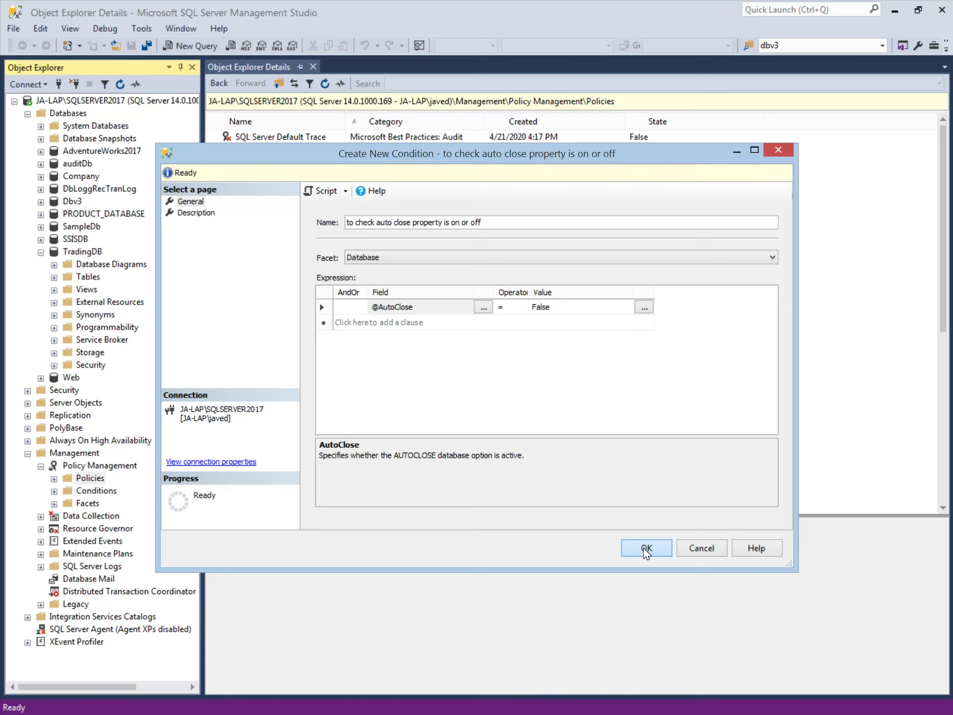
left_click(645, 547)
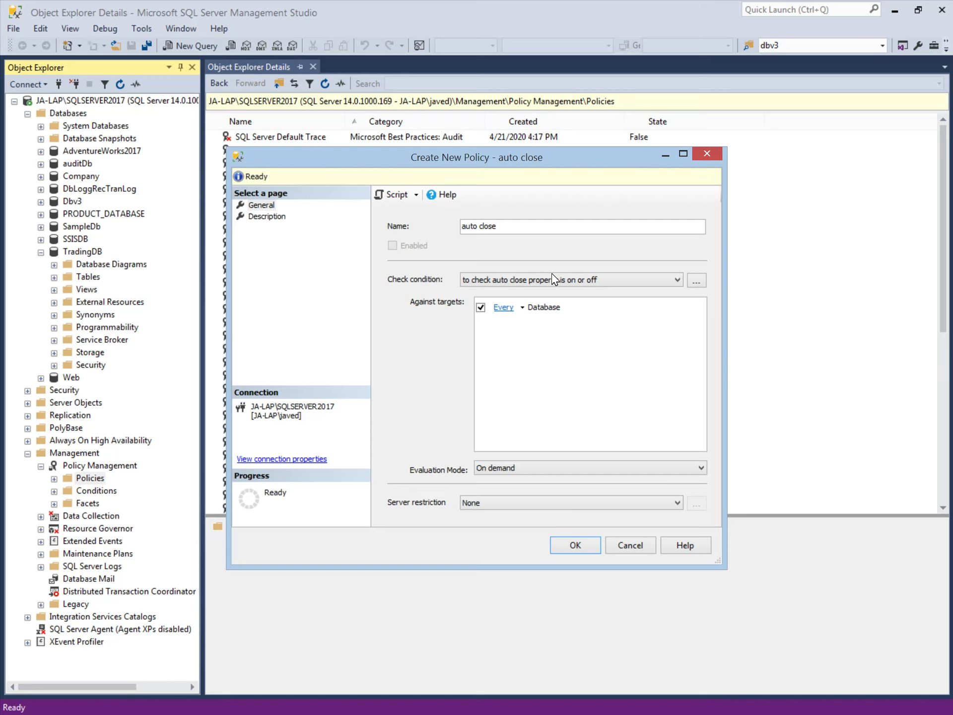
Choose On demand as the auto close policy's evaluation mode, leave its description blank and create the policy.
left_click(508, 469)
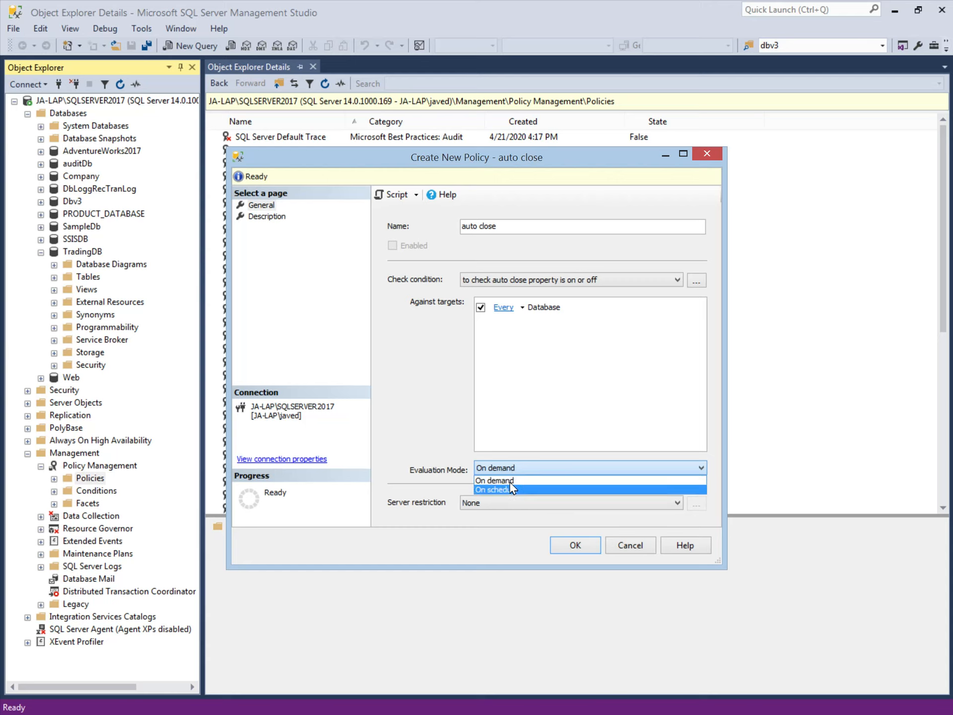
left_click(509, 480)
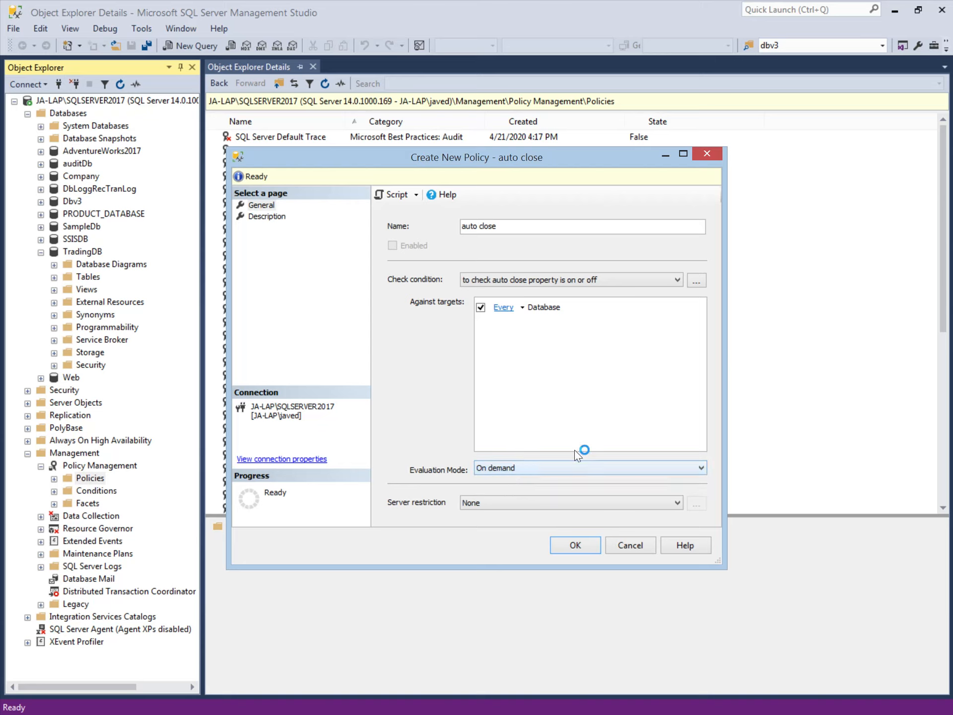
left_click(266, 216)
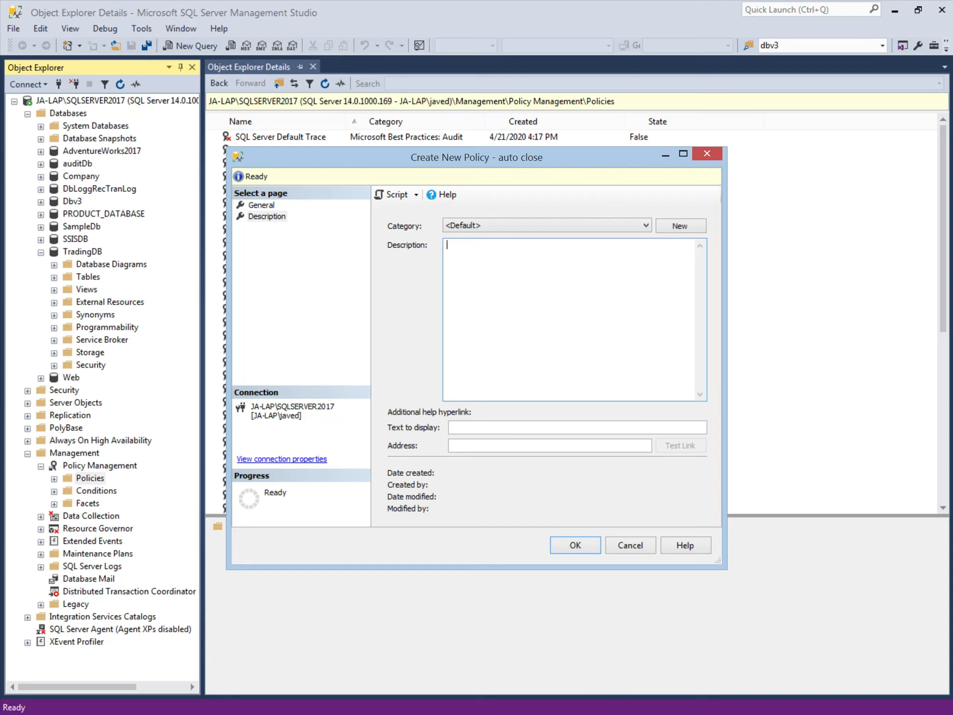
left_click(311, 287)
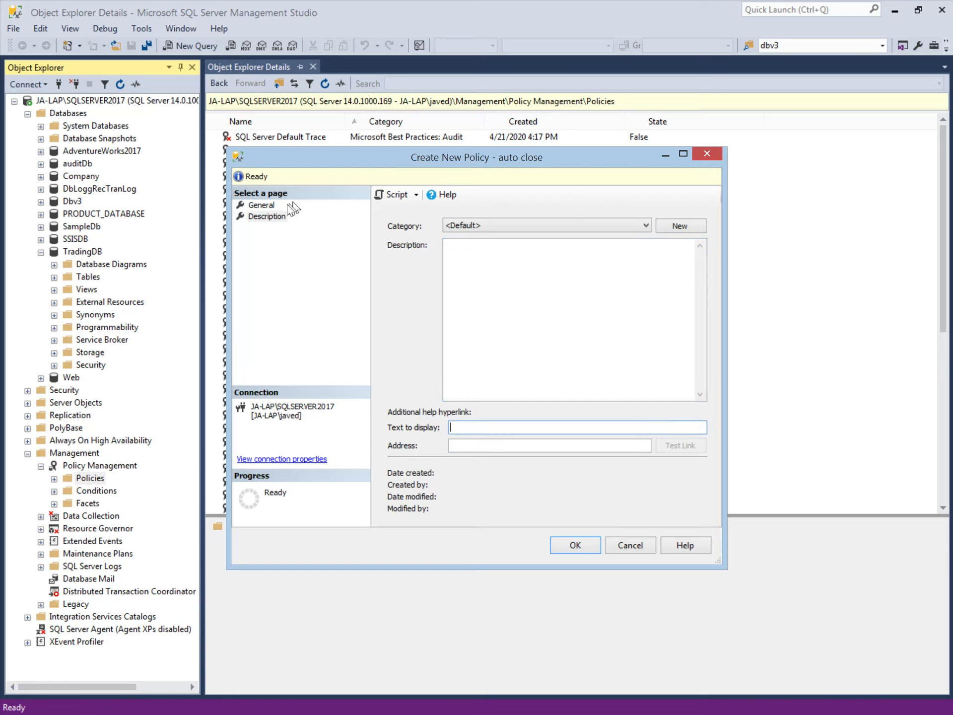
left_click(263, 205)
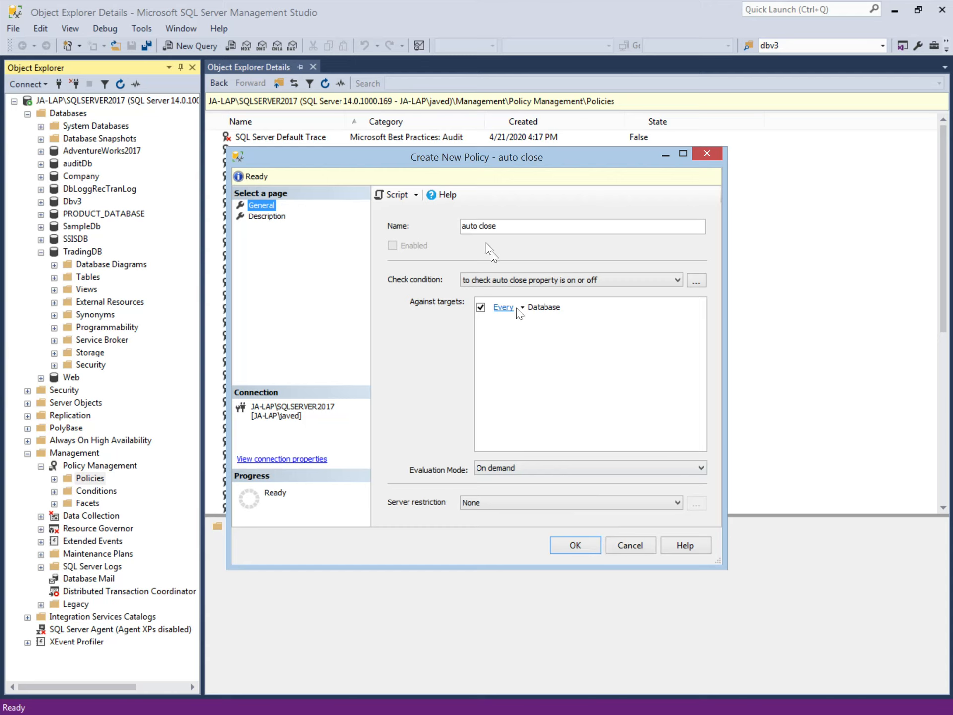
left_click(569, 546)
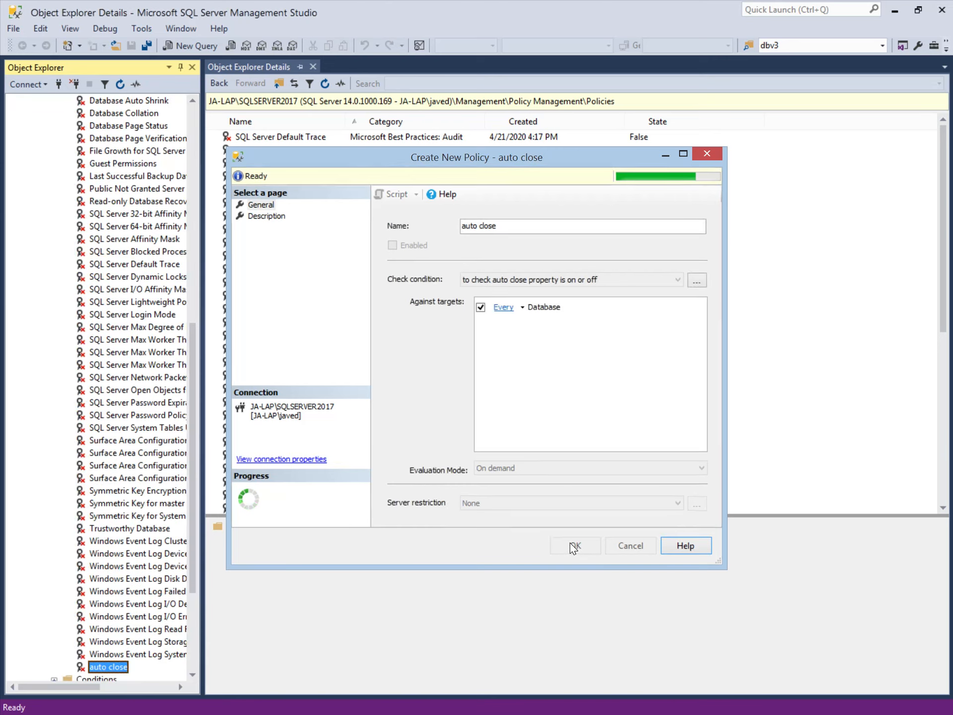
Evaluate the auto close policy, review the per-database target results in an enlarged window and close them.
right_click(105, 665)
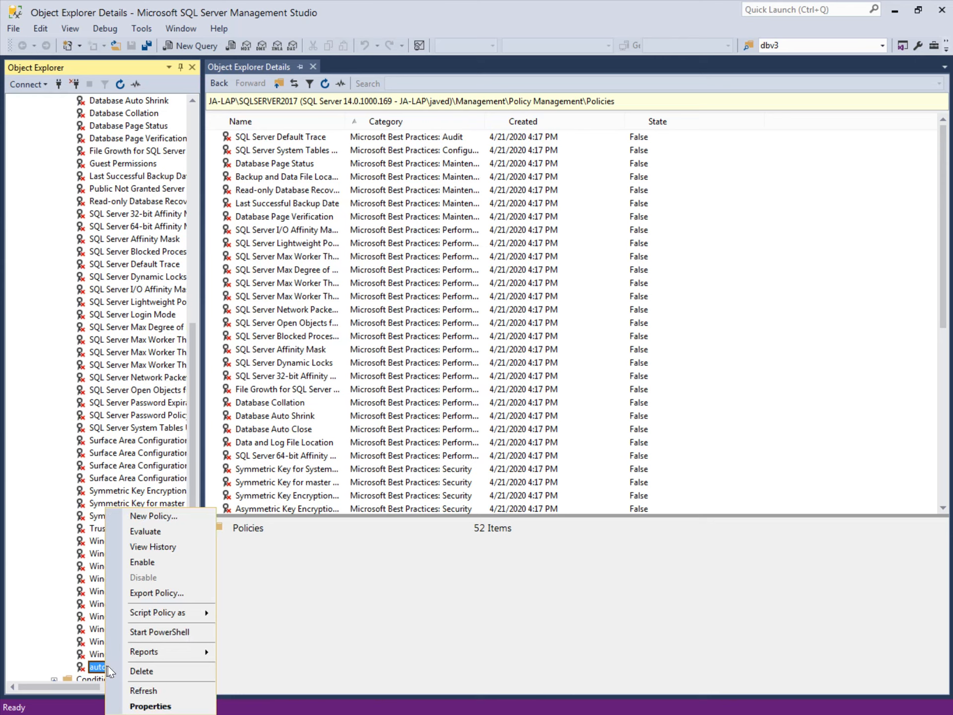
left_click(146, 531)
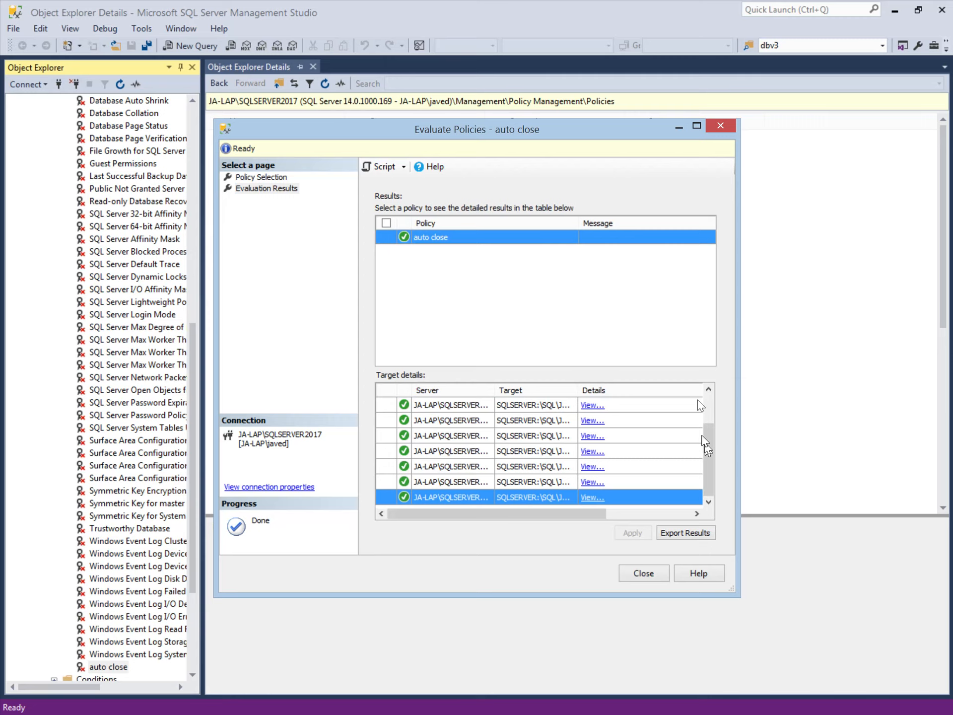
left_click(698, 126)
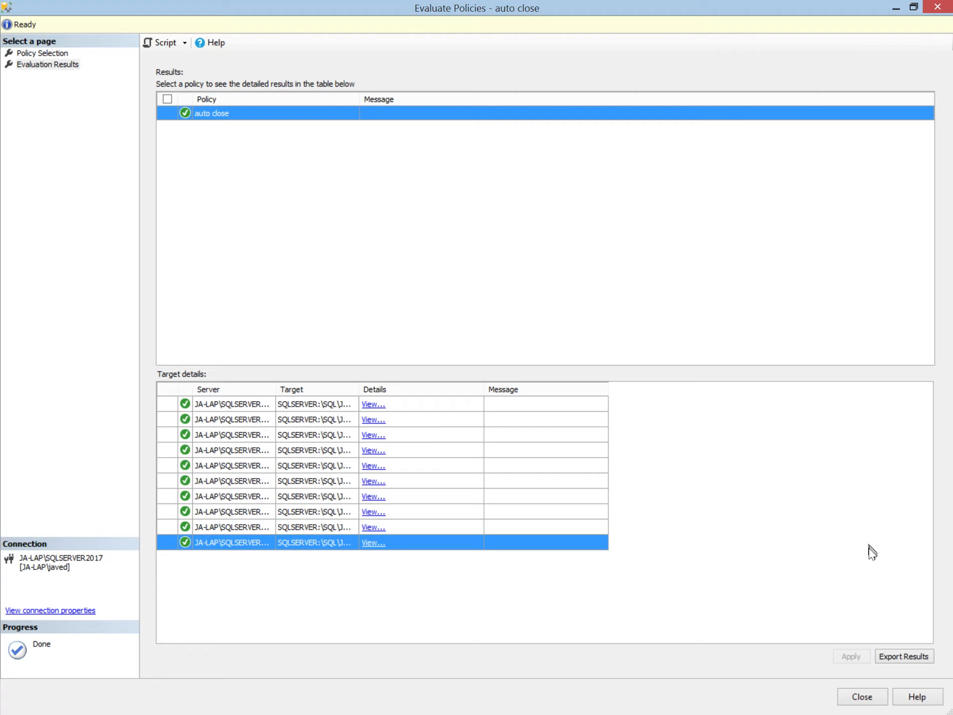
left_click(861, 697)
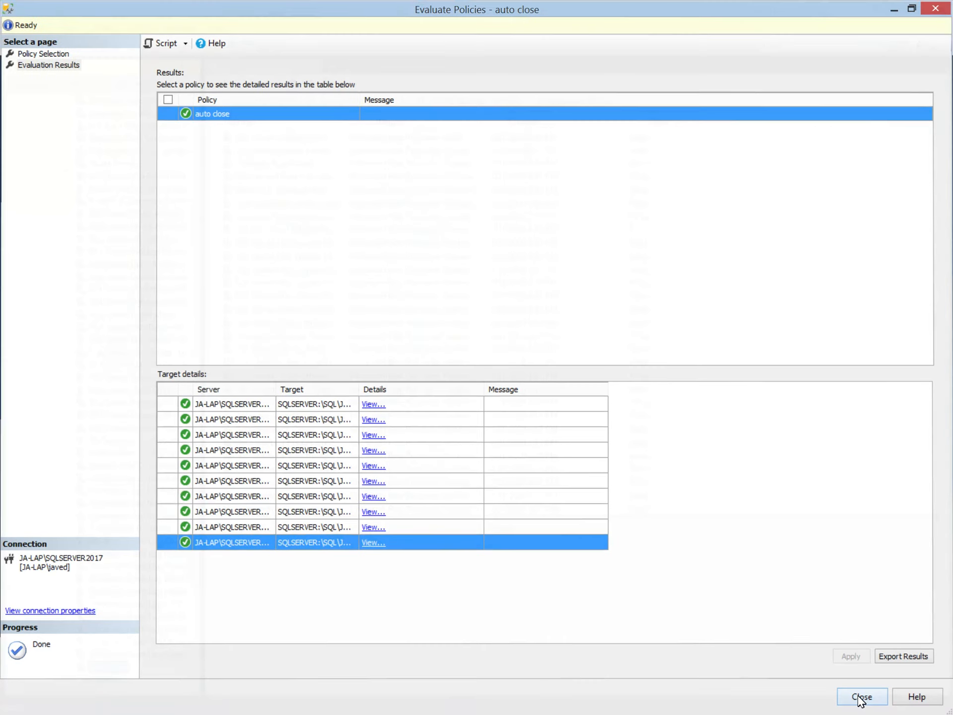
Set TradingDB's Auto Close option to True in its database properties and save the change.
scroll(94, 239, "up", 10)
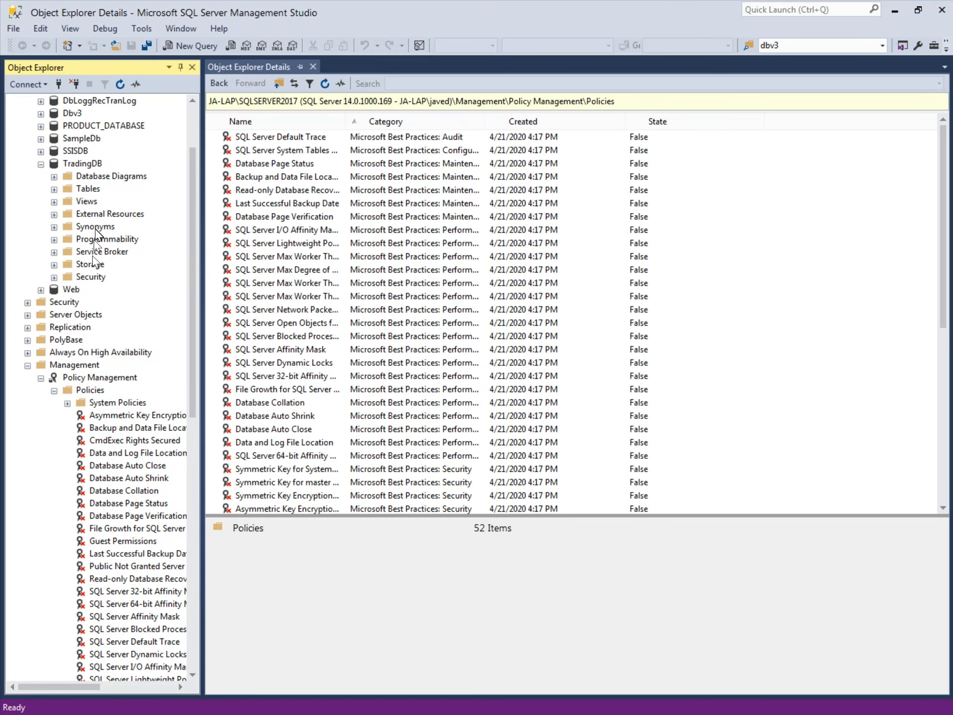
right_click(72, 164)
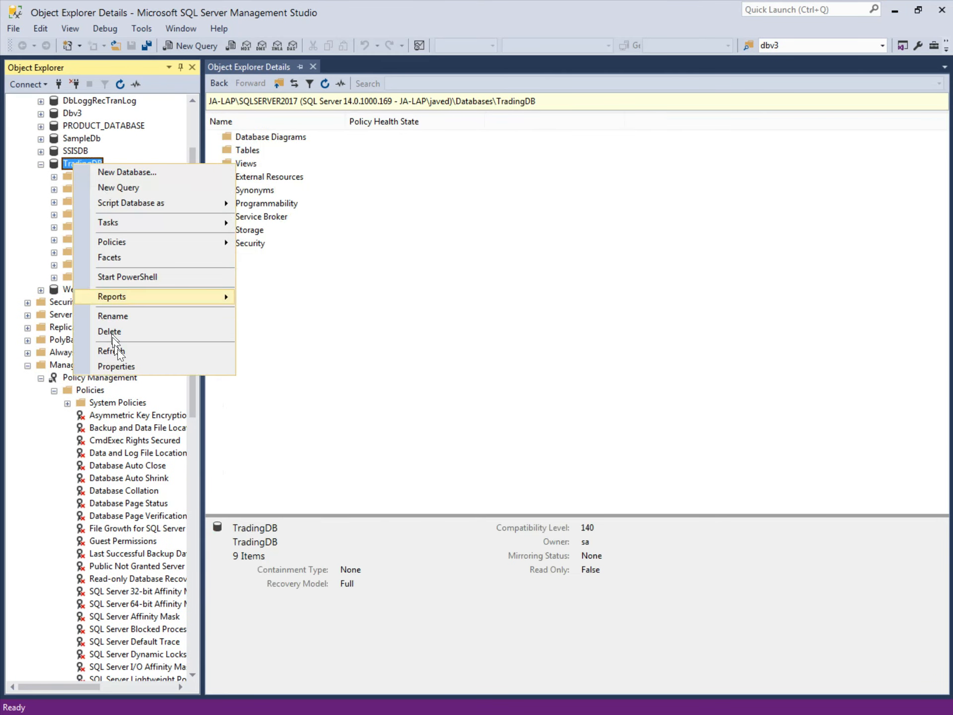
left_click(121, 366)
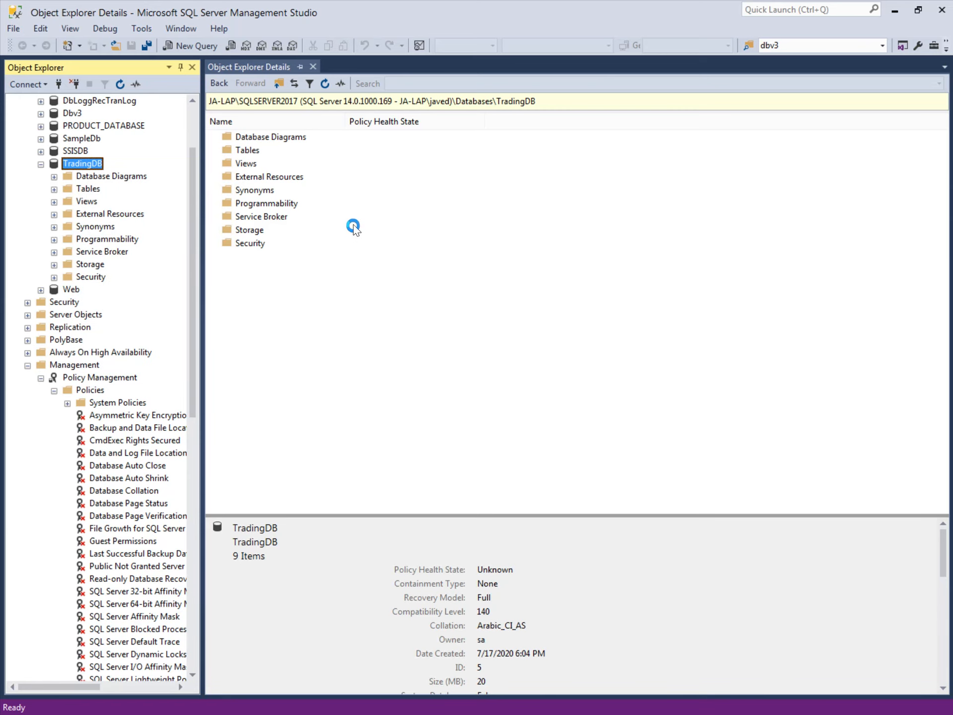
left_click(268, 211)
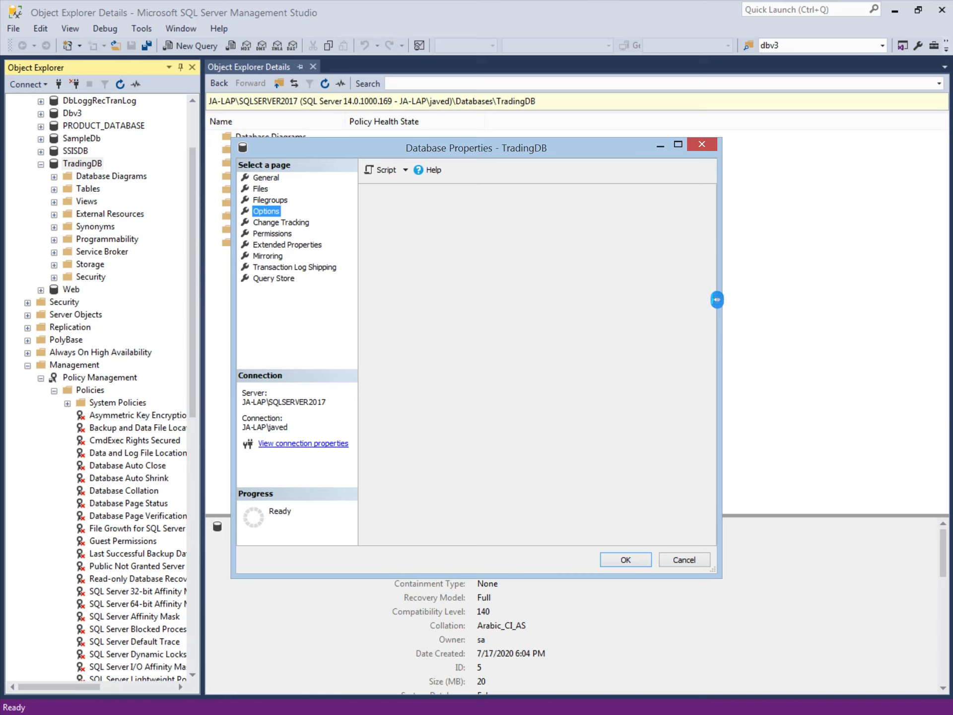
left_click_drag(704, 360, 693, 288)
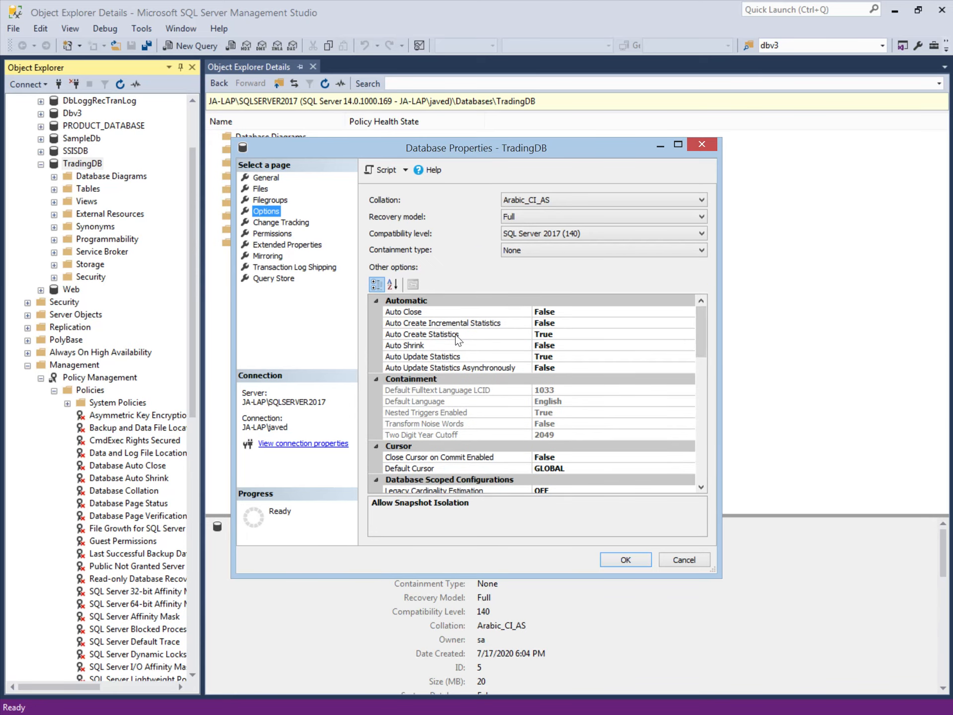
double_click(425, 313)
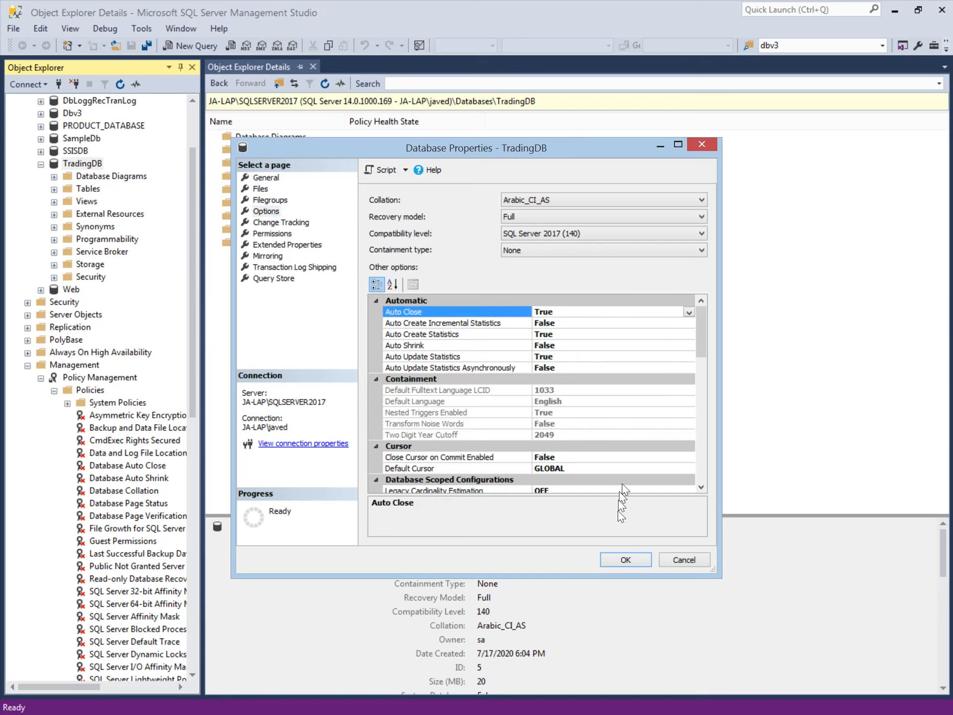
left_click(624, 560)
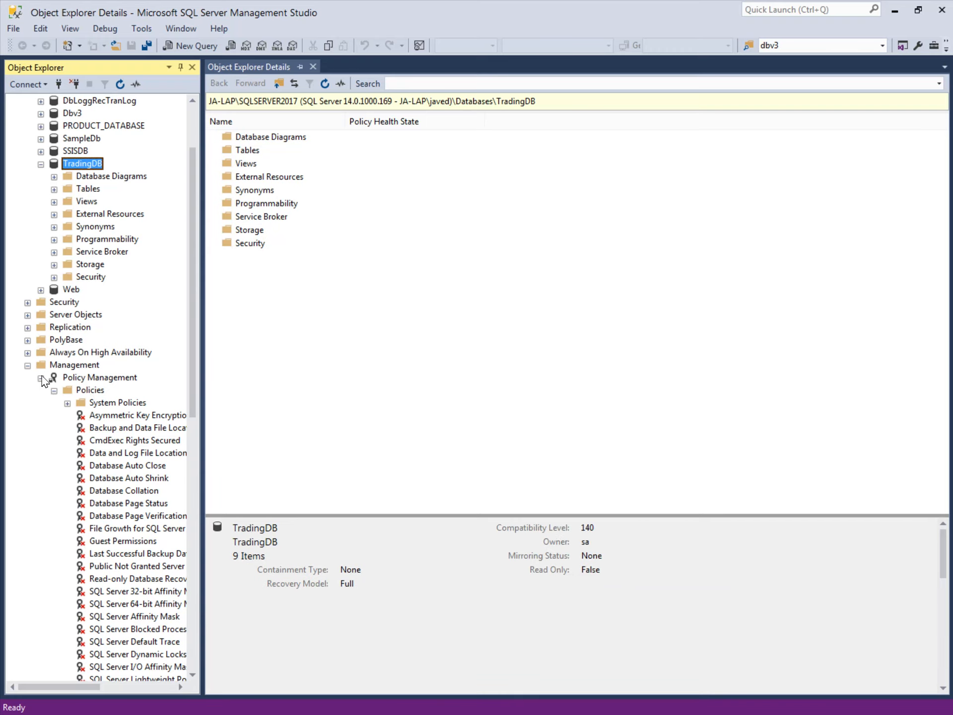
Evaluate the auto close policy again, enlarging the results window and widening the Target column to show the full database paths.
scroll(50, 394, "down", 8)
scroll(52, 397, "down", 6)
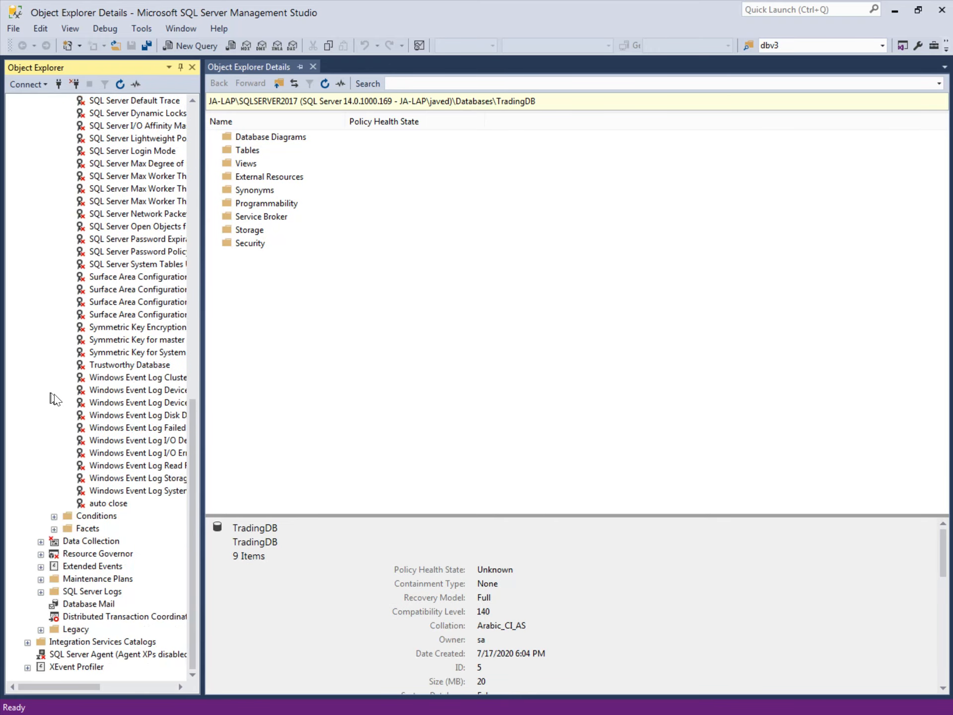
right_click(117, 506)
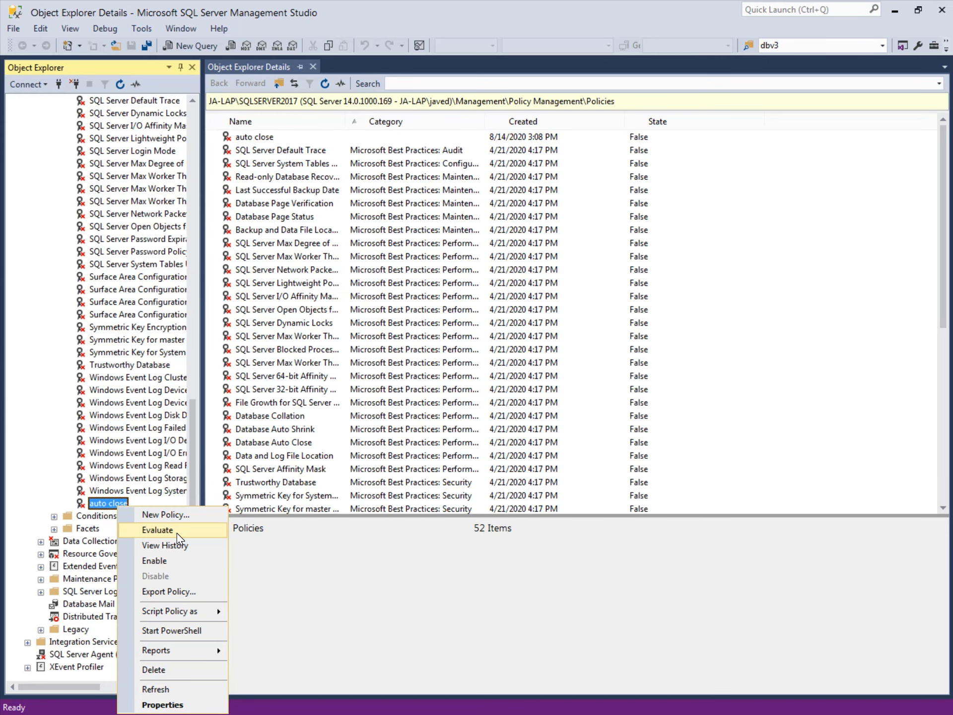
left_click(173, 530)
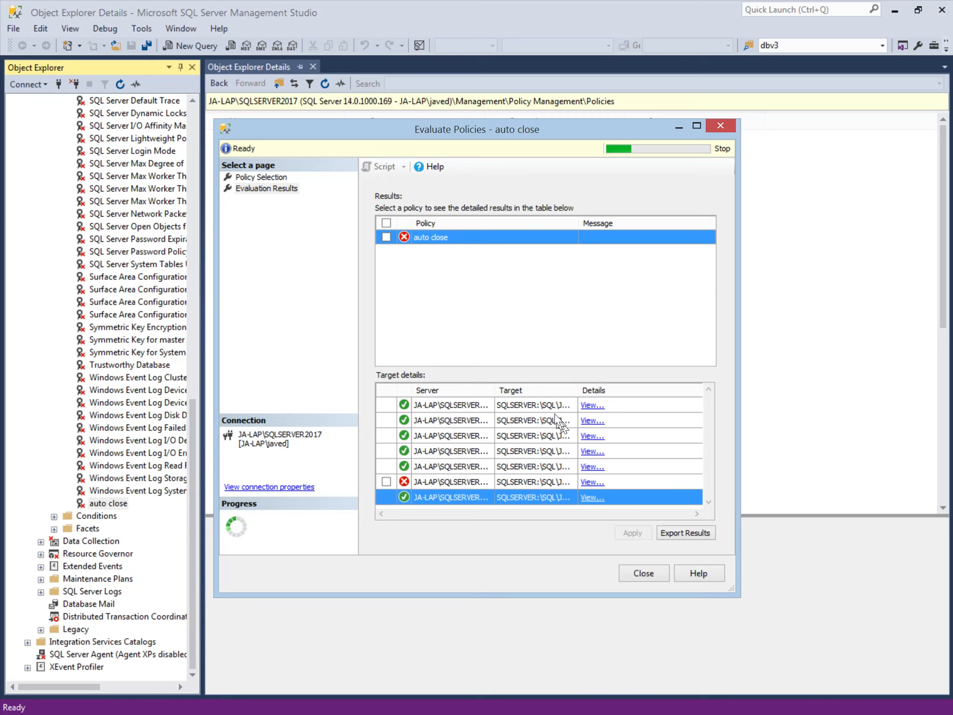
left_click_drag(632, 382, 677, 384)
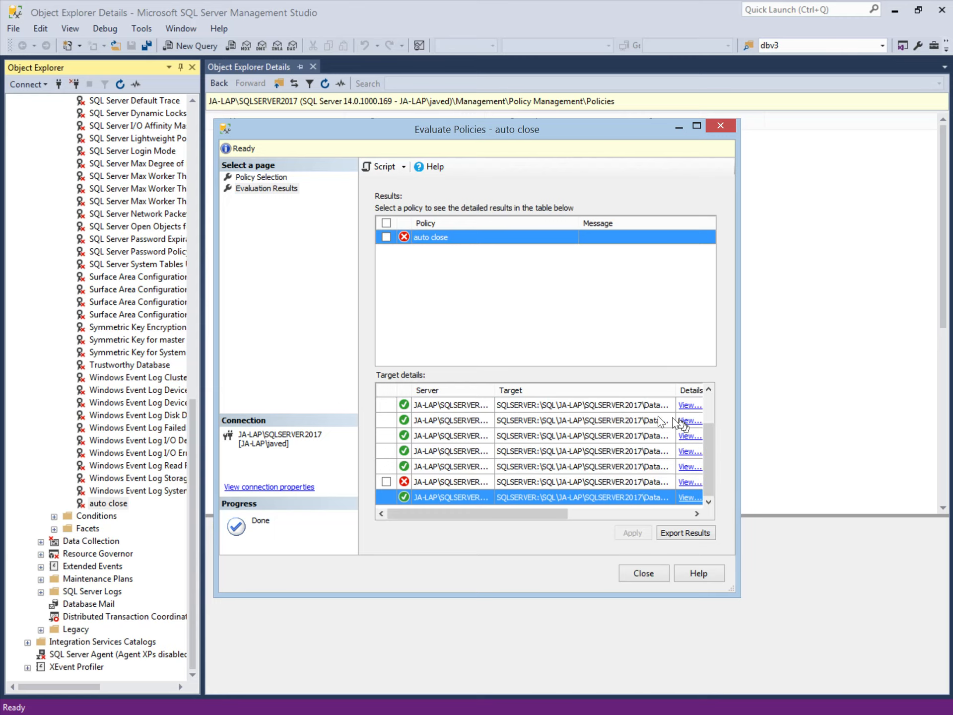
left_click(697, 127)
left_click_drag(457, 390, 613, 389)
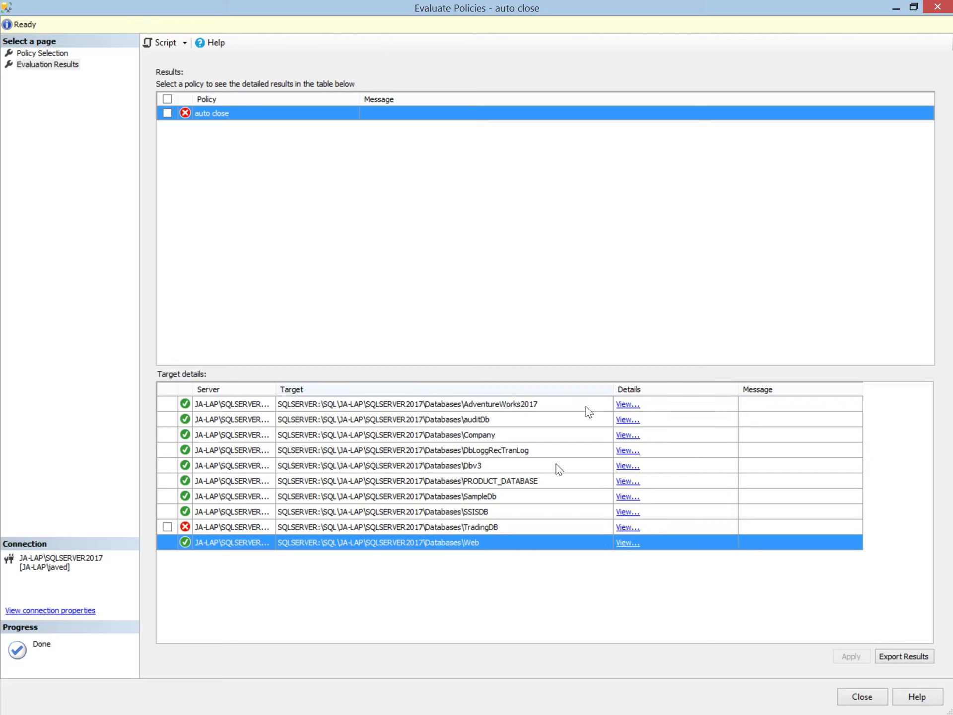
Apply the auto close policy to the non-compliant TradingDB target, accept the modification and close the evaluation results.
left_click(462, 527)
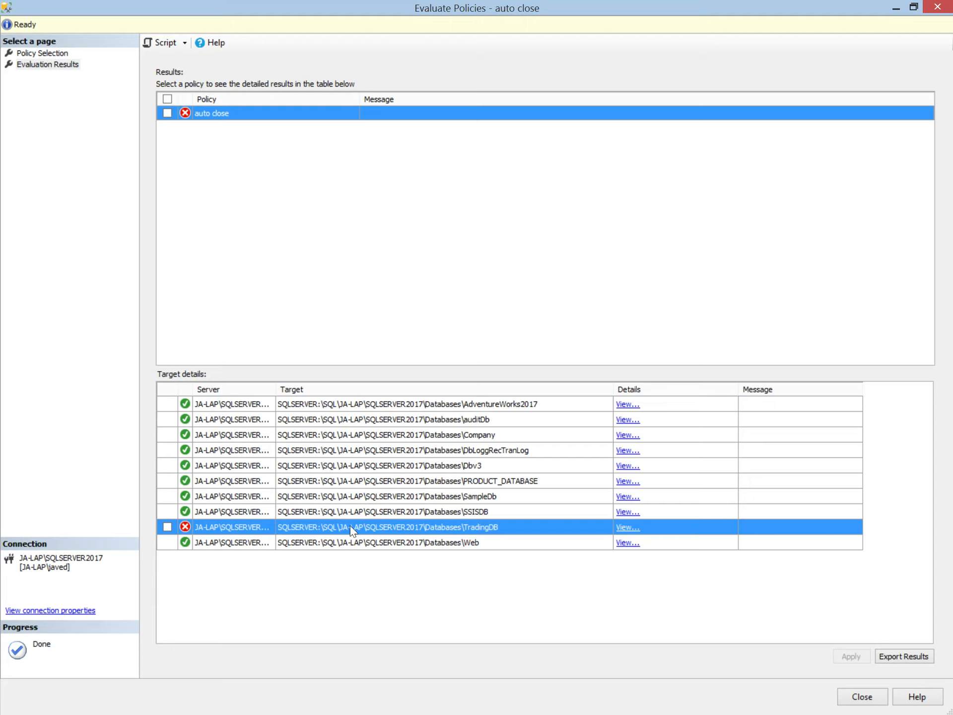
left_click(168, 526)
left_click(852, 657)
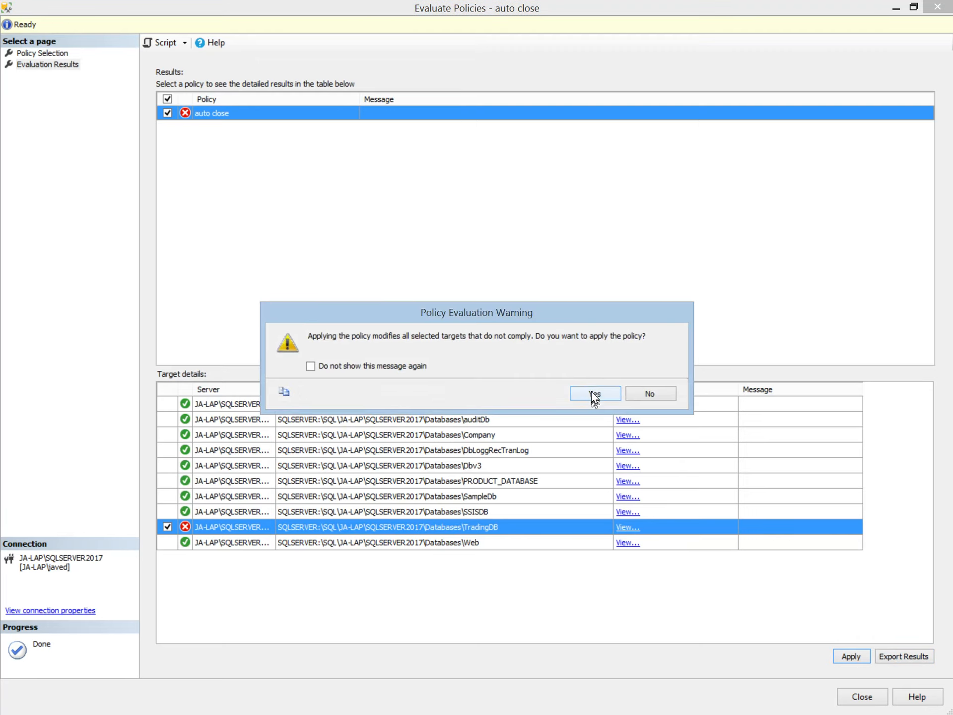
left_click(592, 392)
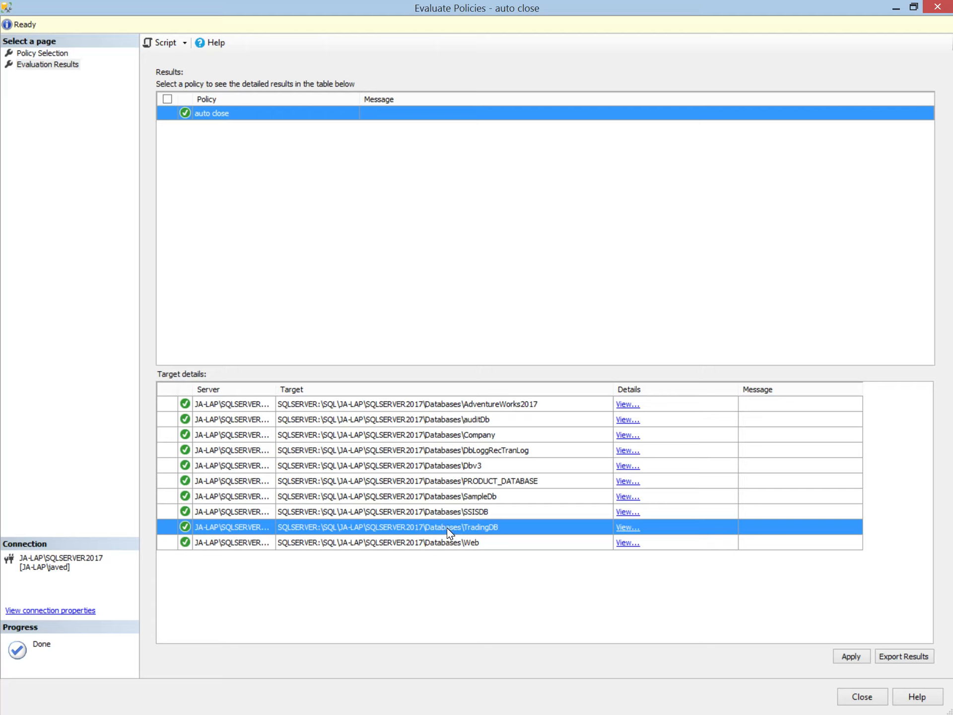
left_click(861, 695)
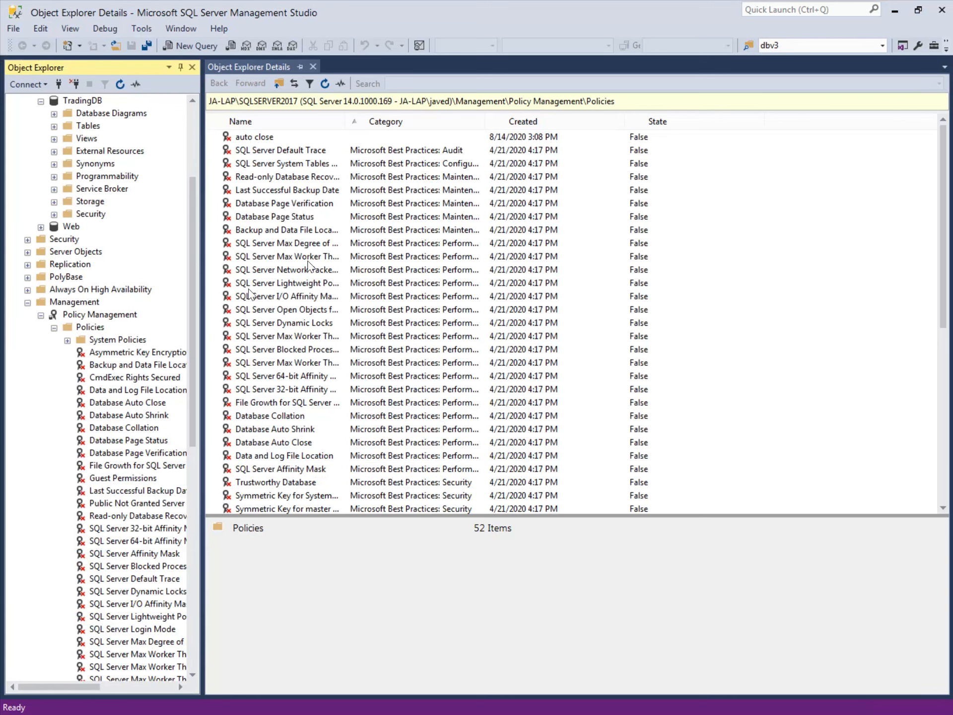
Open the auto close policy's properties, review its general settings including the evaluation mode, and accept them without changes.
left_click_drag(193, 399, 191, 576)
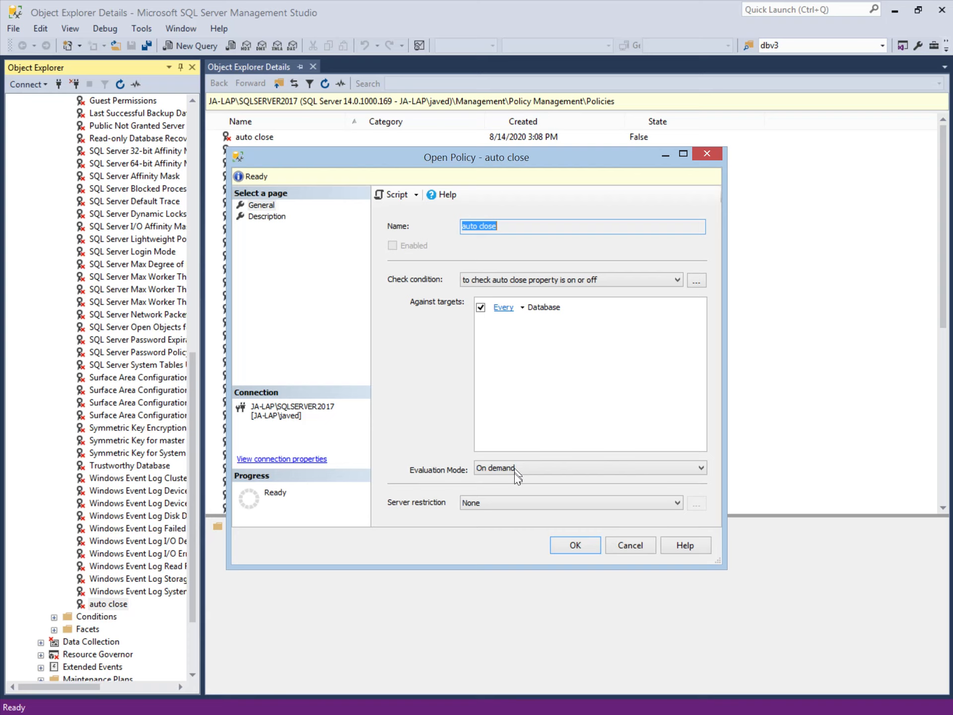
left_click(568, 548)
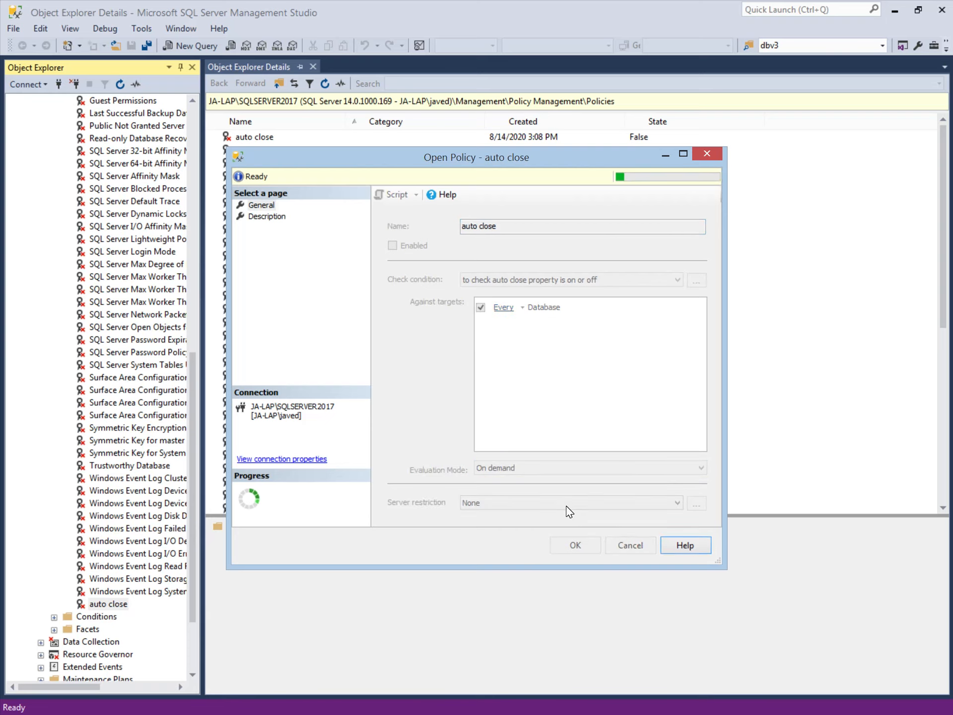